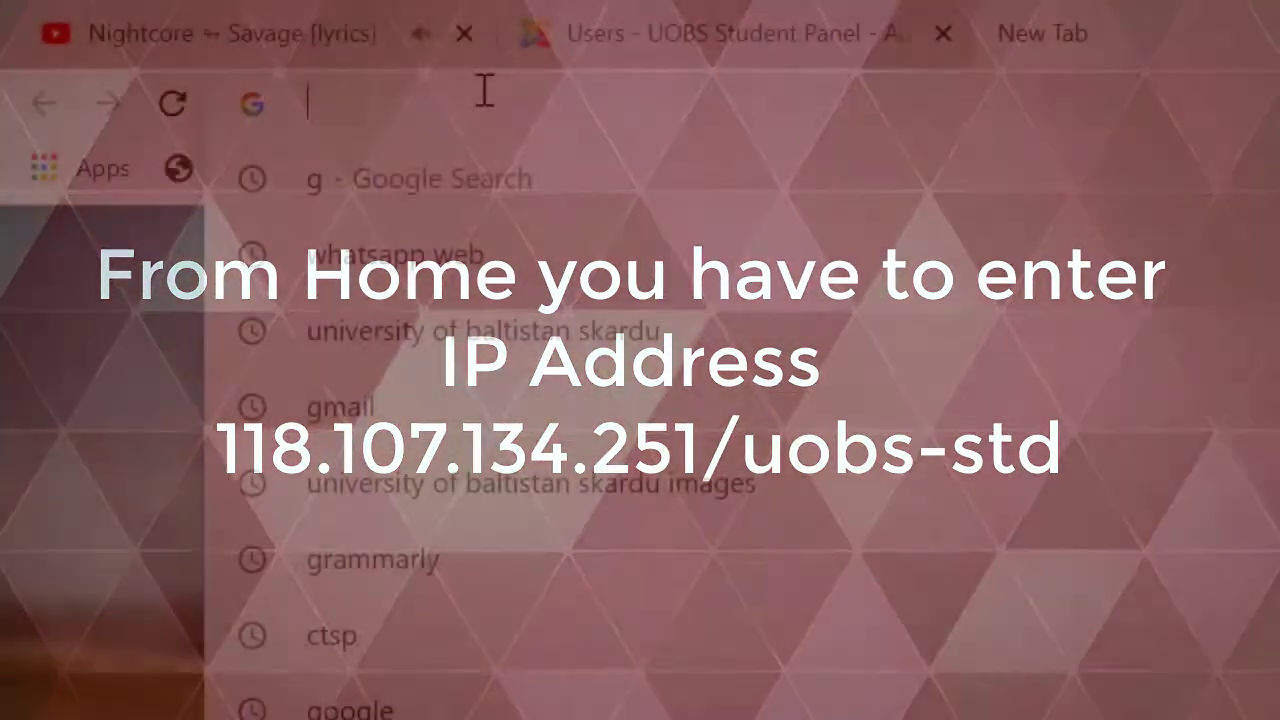
Type the partial home address 118.107.134.251/uobs-s into the new tab's address bar, correcting typos.
{"action": "type", "text": "118"}
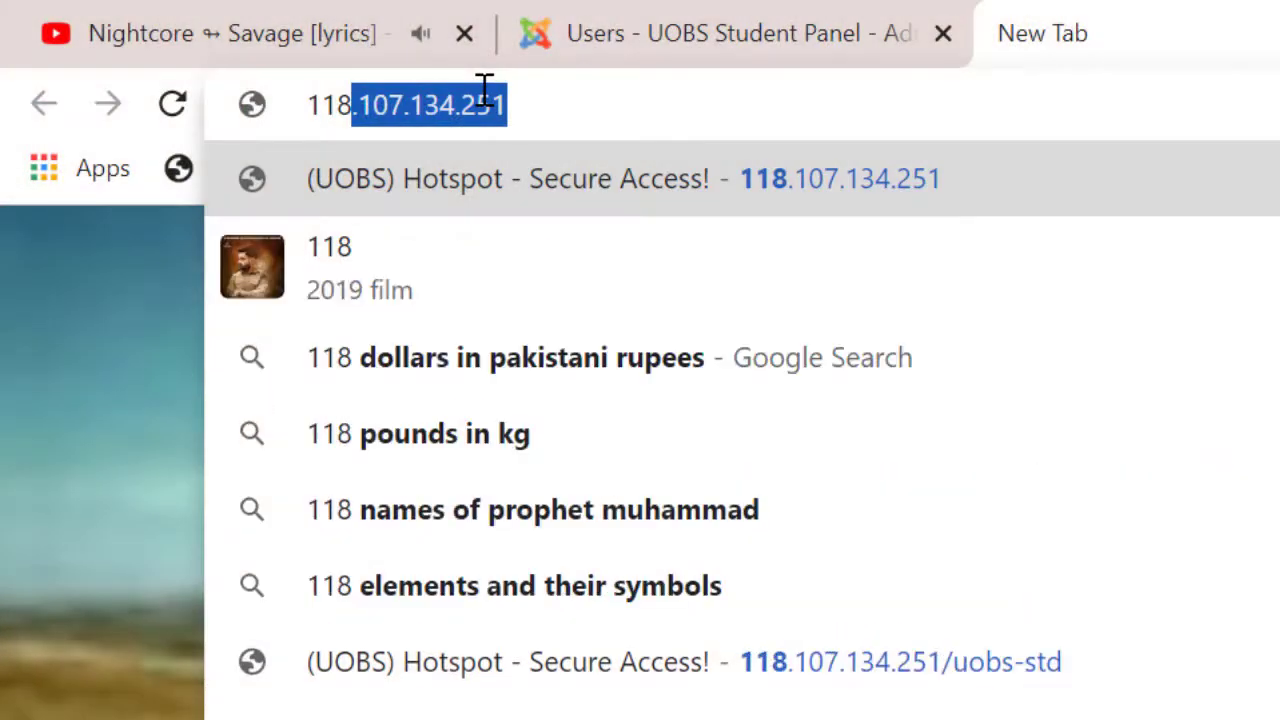
{"action": "type", "text": ".107.134.2"}
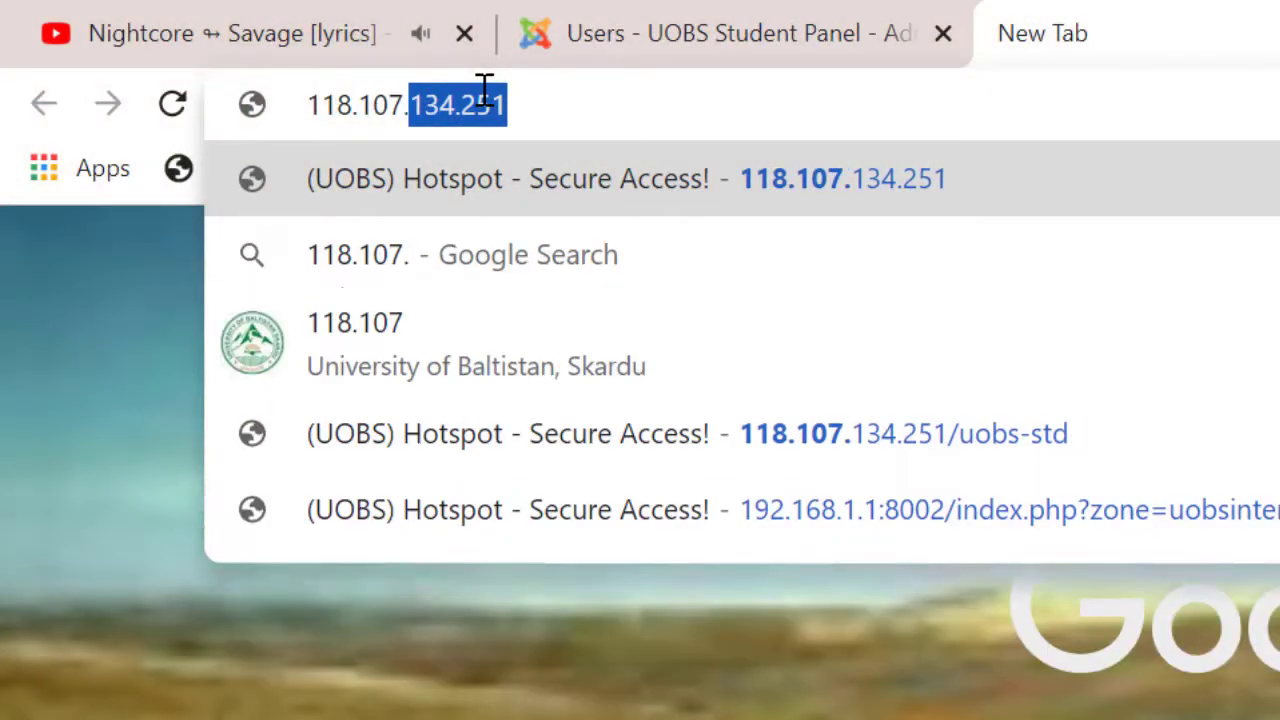
{"action": "key", "text": "BackSpace"}
{"action": "type", "text": "34."}
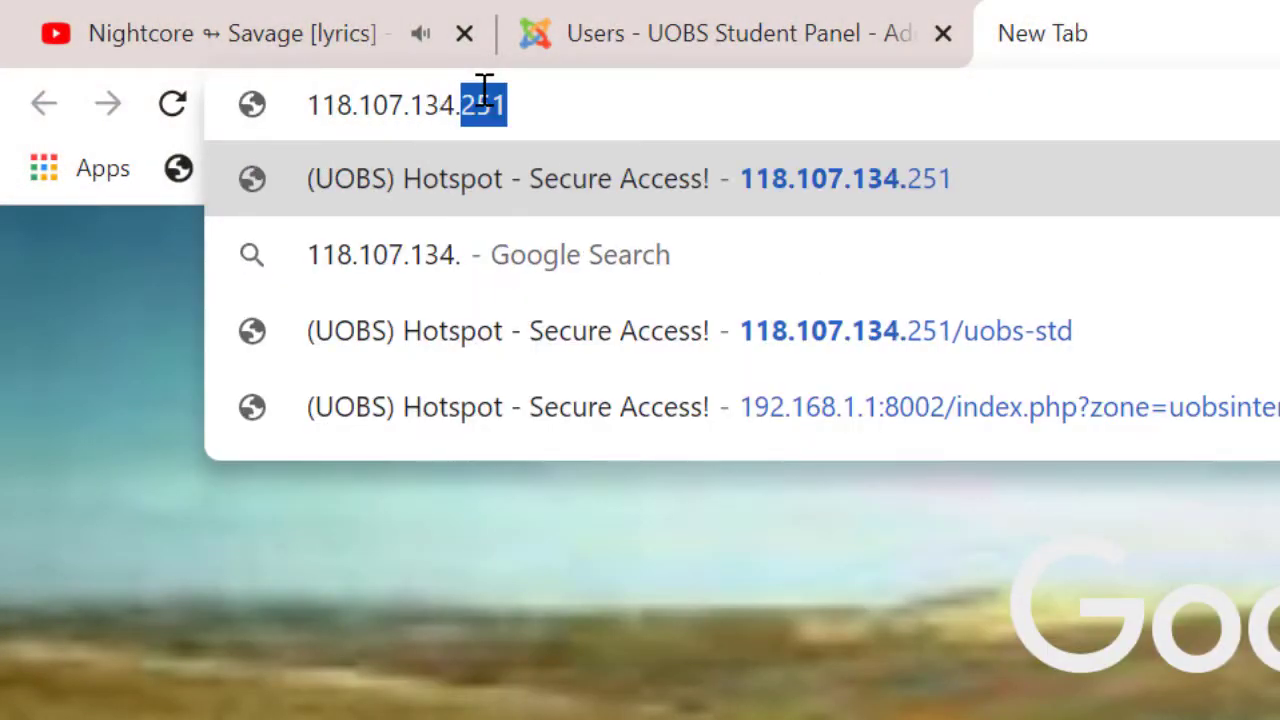
{"action": "type", "text": "251/"}
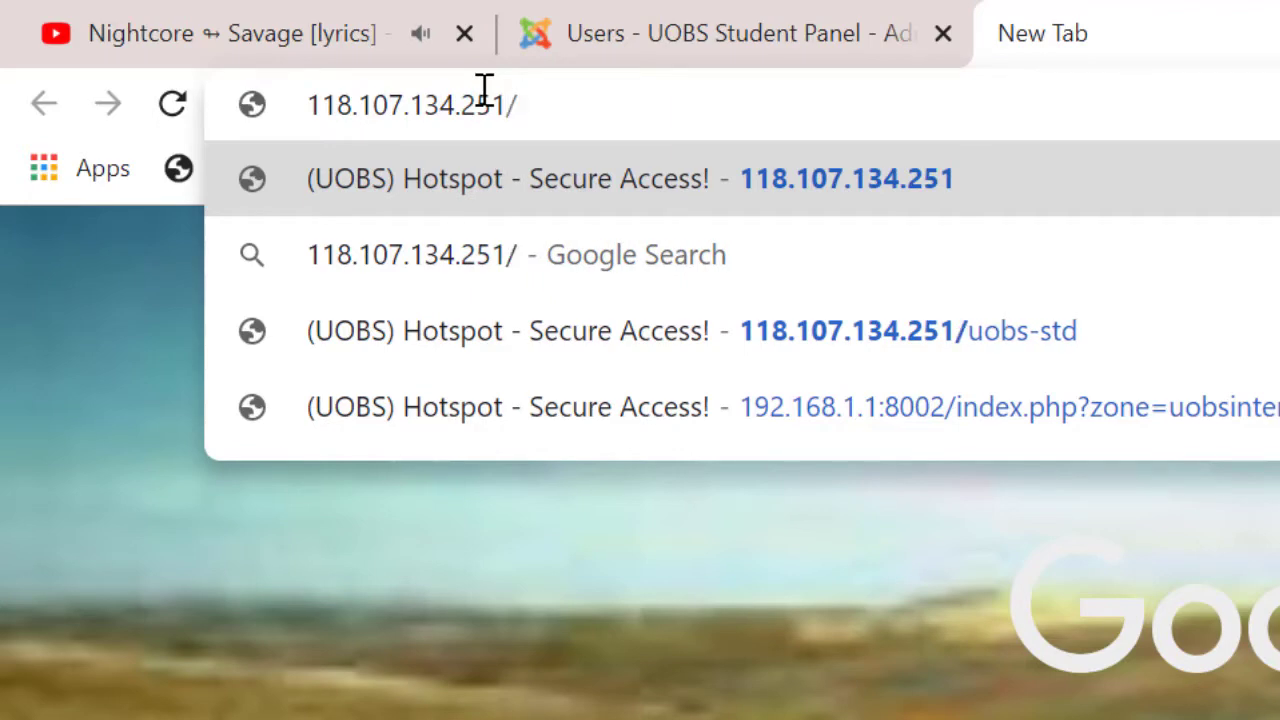
{"action": "type", "text": "up"}
{"action": "key", "text": "BackSpace"}
{"action": "type", "text": "obs-s"}
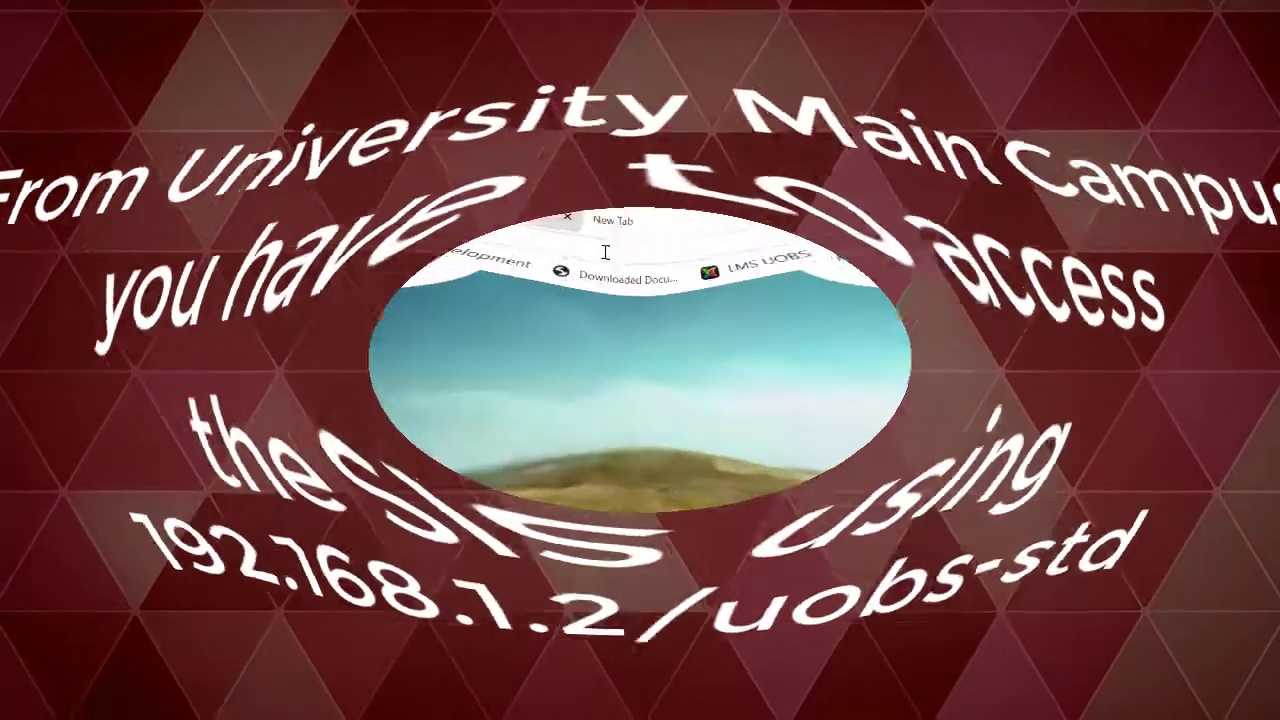
Load the campus address 192.168.1.2/uobs-std in the address bar.
{"action": "type", "text": "192.16"}
{"action": "type", "text": "8.1.2"}
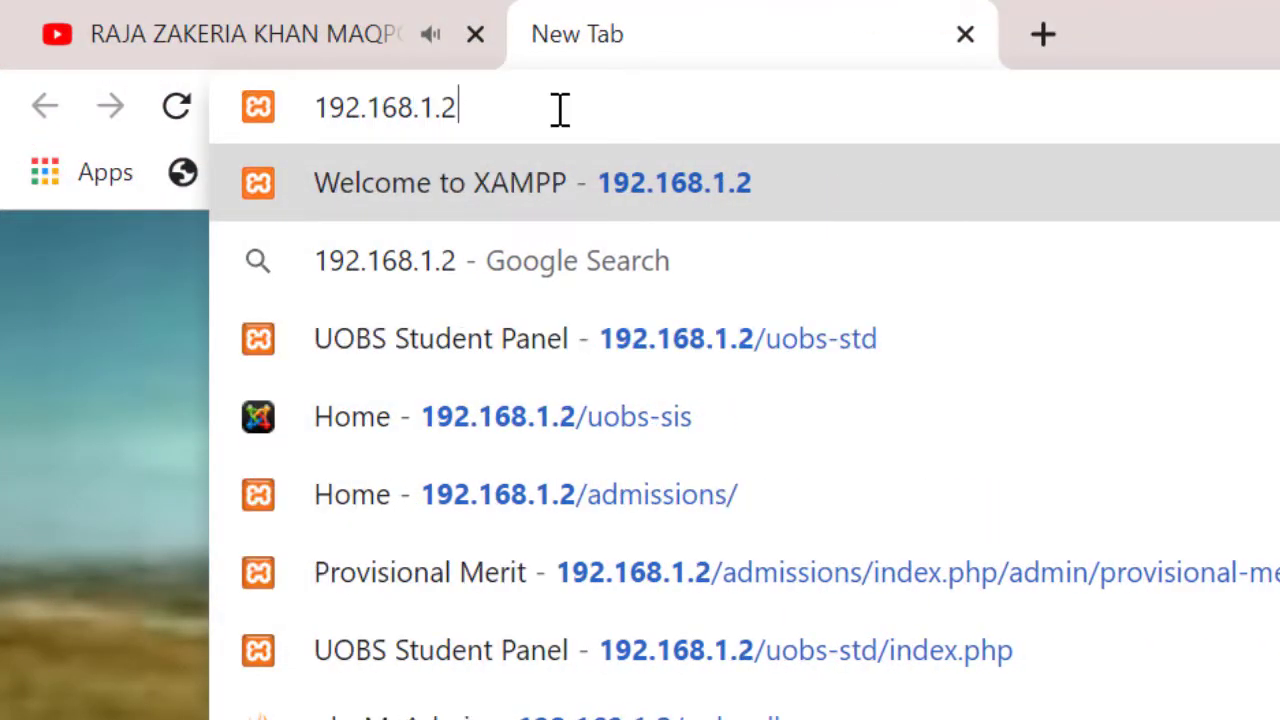
{"action": "type", "text": "/uobs-std"}
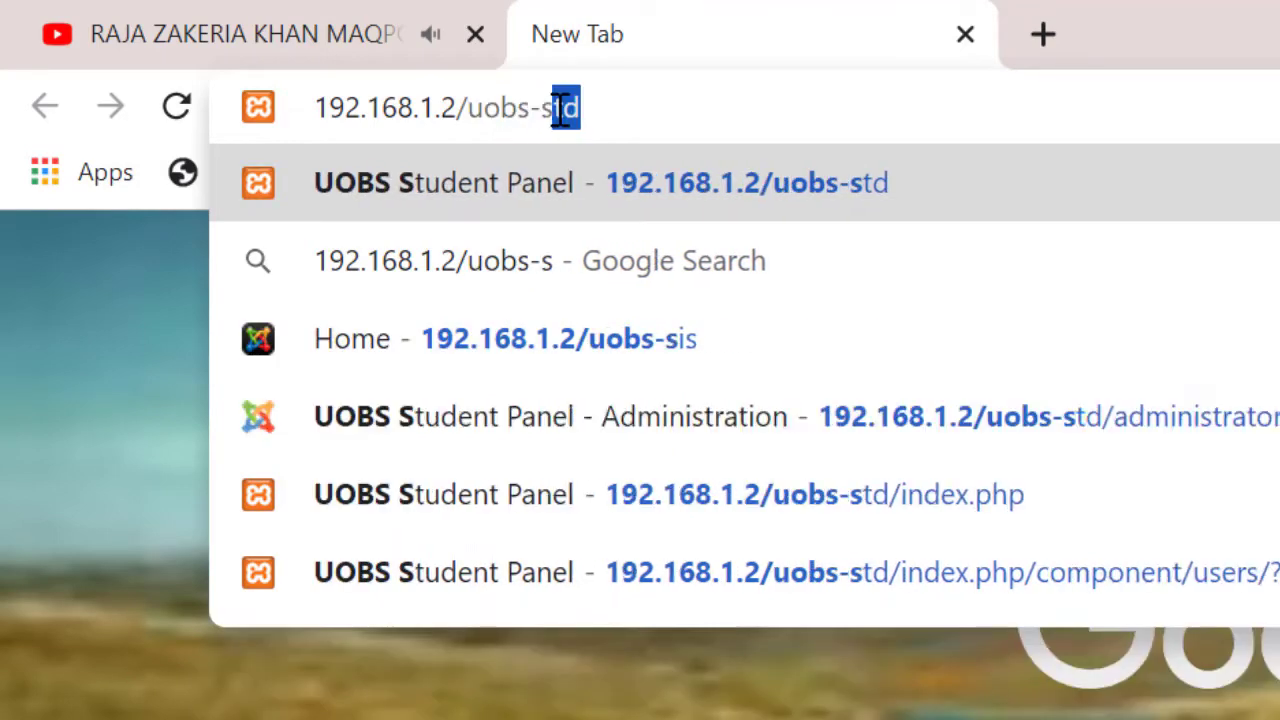
{"action": "key", "text": "Return"}
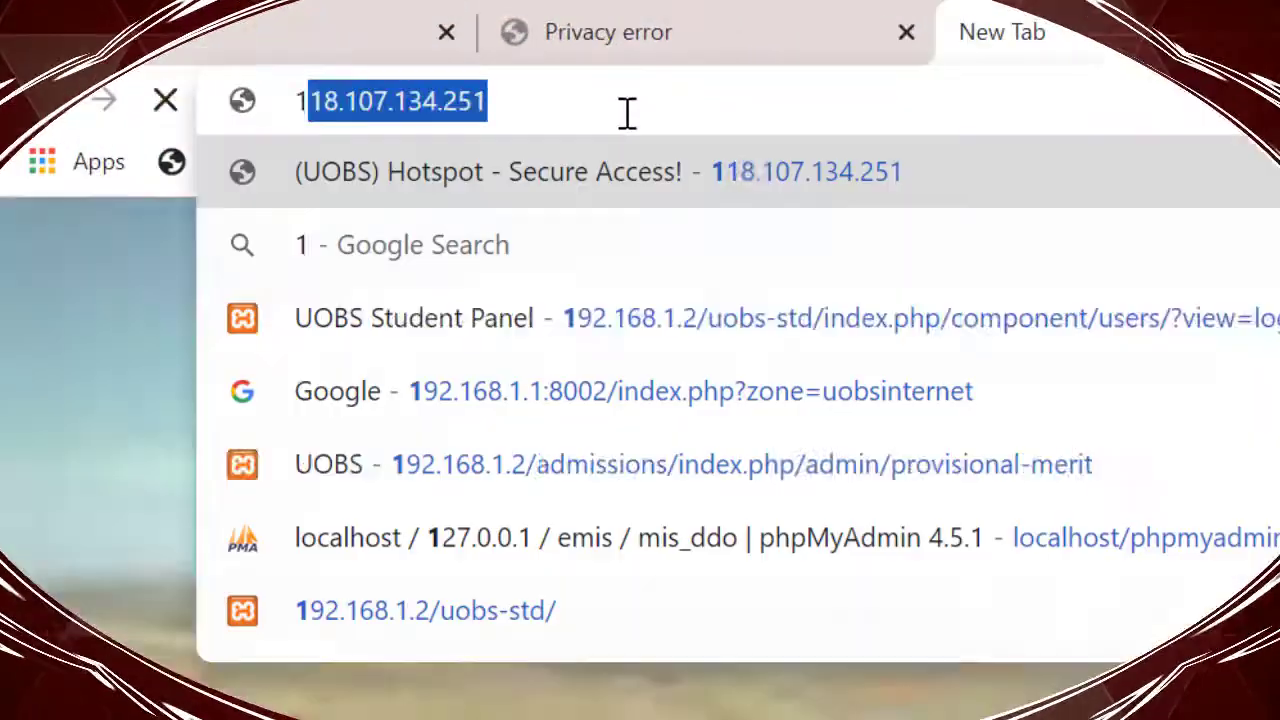
Load the home-access address 118.107.134.251/uobs-std.
{"action": "type", "text": "18"}
{"action": "key", "text": "End"}
{"action": "type", "text": "/uobs"}
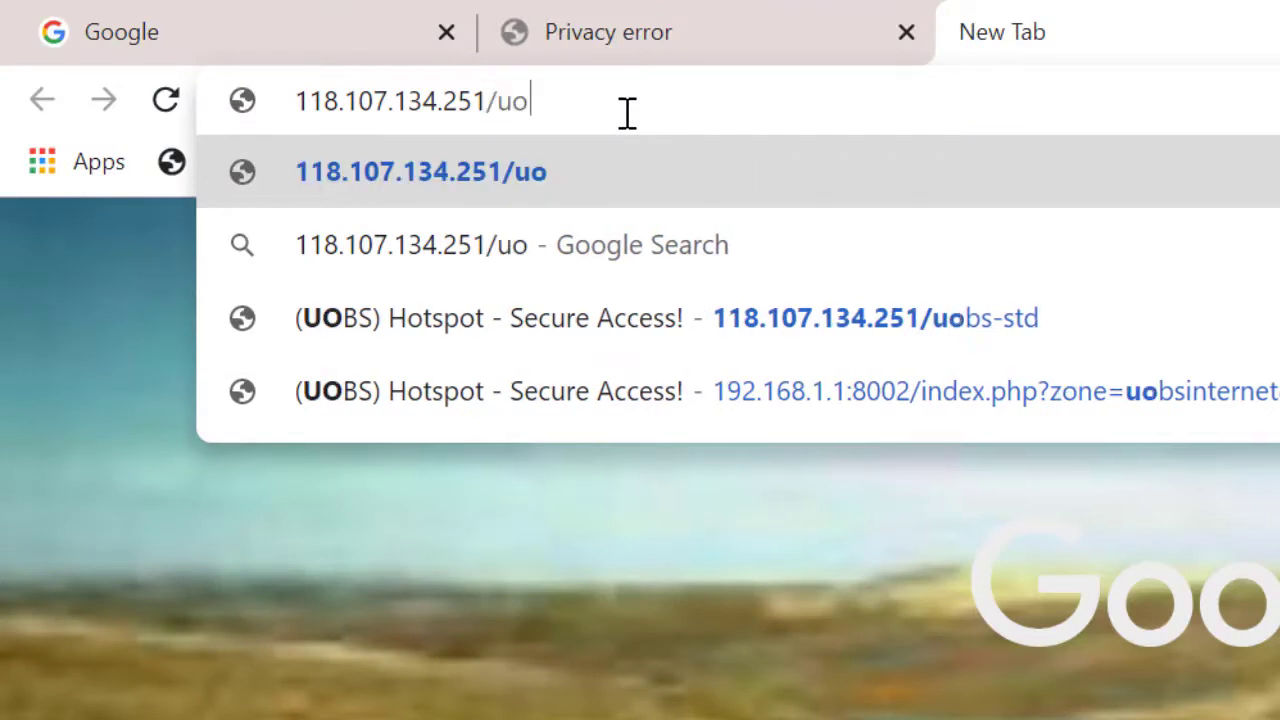
{"action": "type", "text": "-std"}
{"action": "key", "text": "Return"}
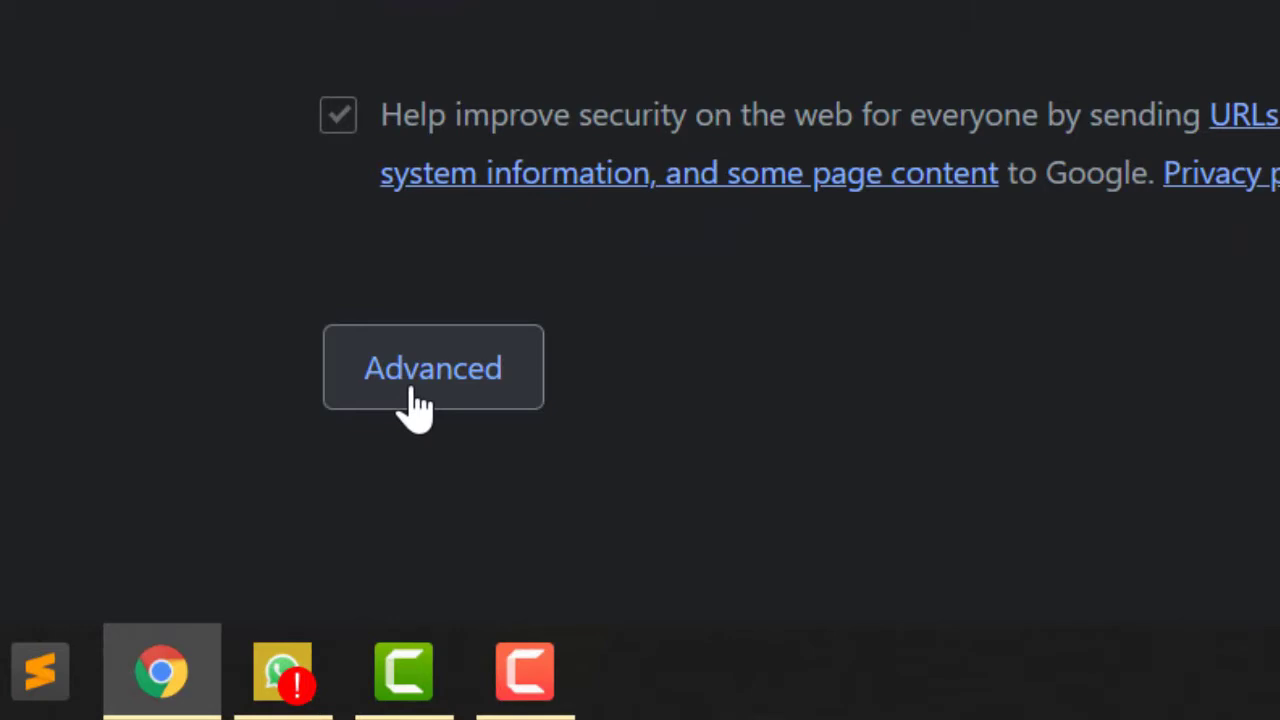
Bypass the privacy warning via Advanced and Proceed to 118.107.134.251 (unsafe).
{"action": "left_click", "coordinate": [414, 395]}
{"action": "scroll", "coordinate": [414, 400], "scroll_direction": "down", "scroll_amount": 2}
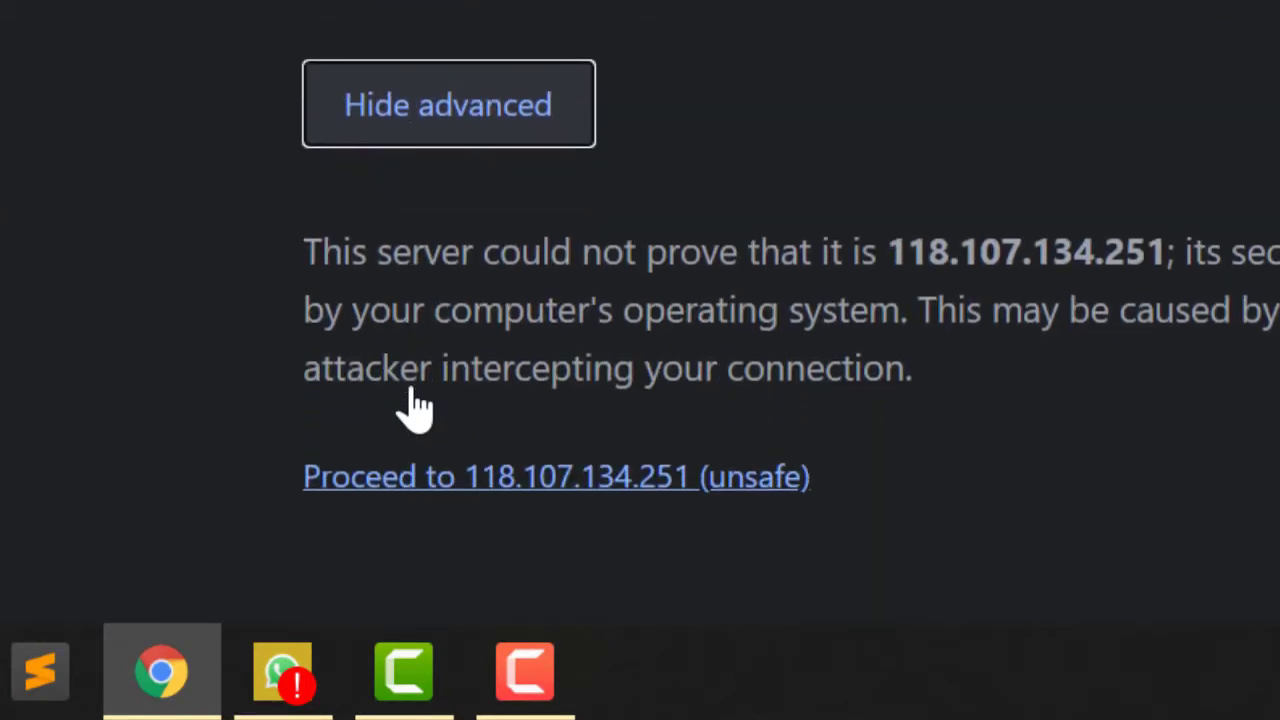
{"action": "left_click", "coordinate": [530, 478]}
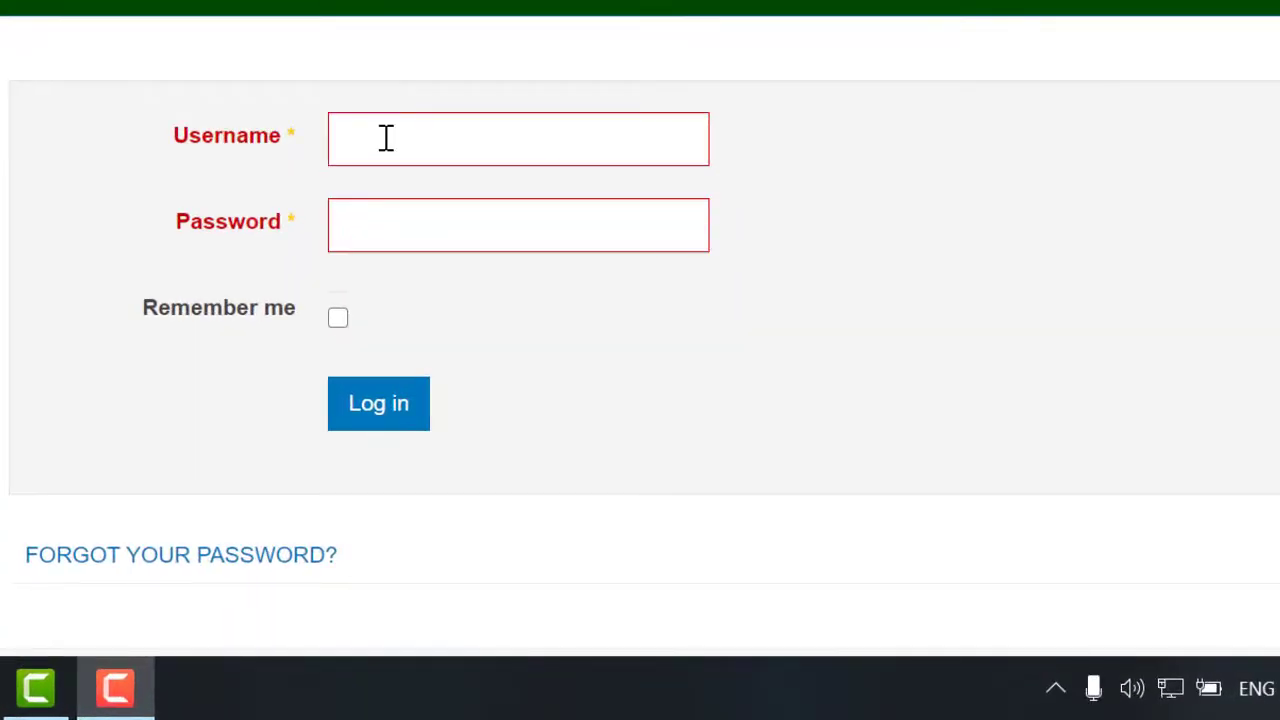
Try logging in with the student's registration number and password, which returns a mismatch warning.
{"action": "left_click", "coordinate": [386, 138]}
{"action": "type", "text": "2020-uo"}
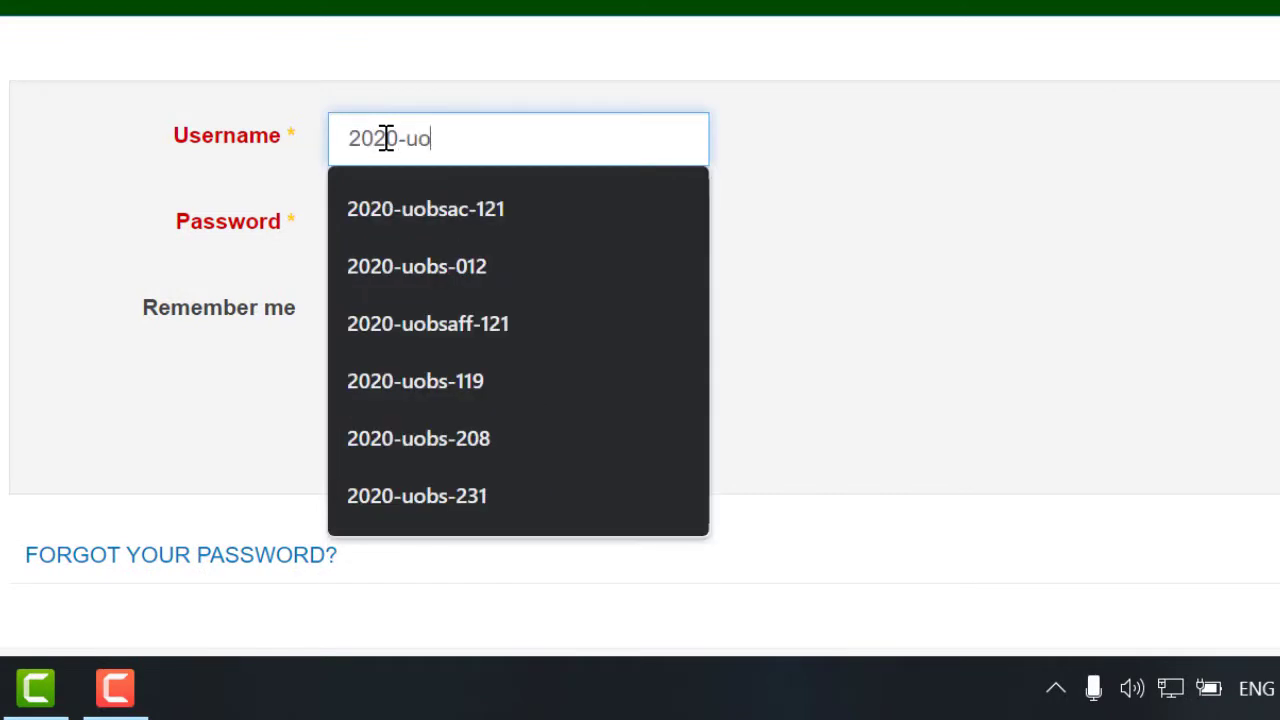
{"action": "type", "text": "bs-532"}
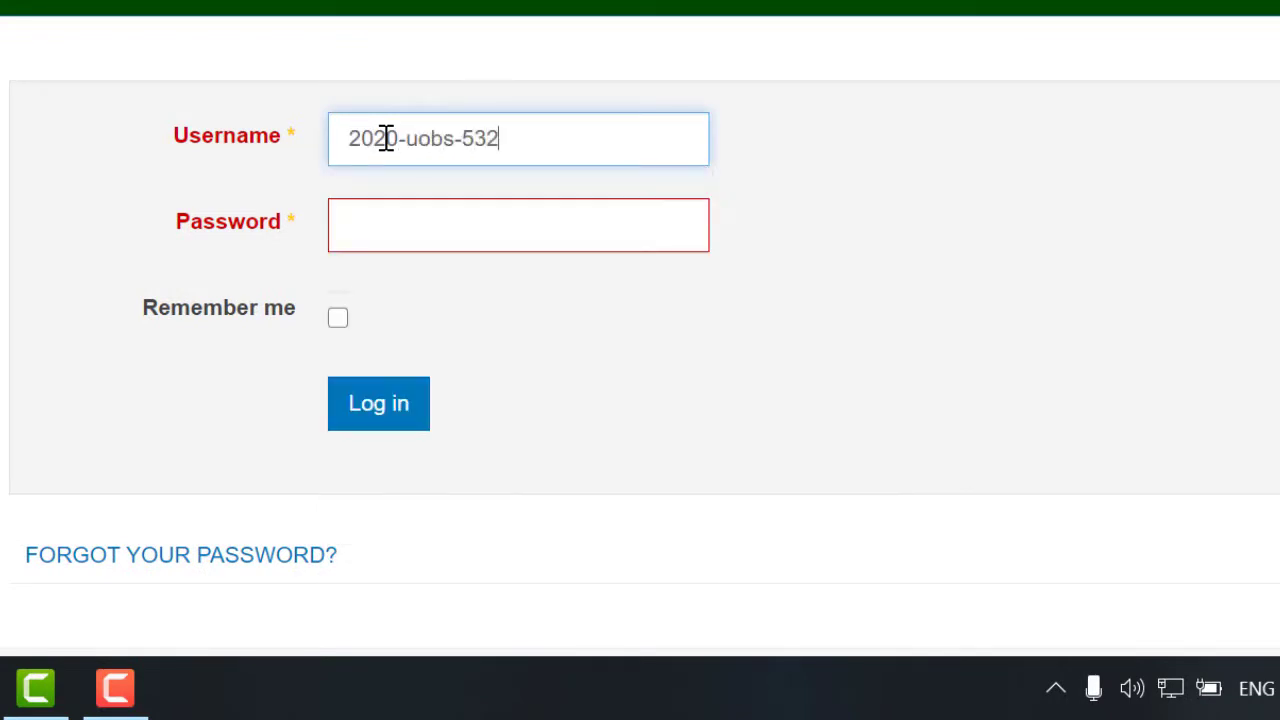
{"action": "key", "text": "Tab"}
{"action": "type", "text": "••"}
{"action": "key", "text": "Tab"}
{"action": "key", "text": "Tab"}
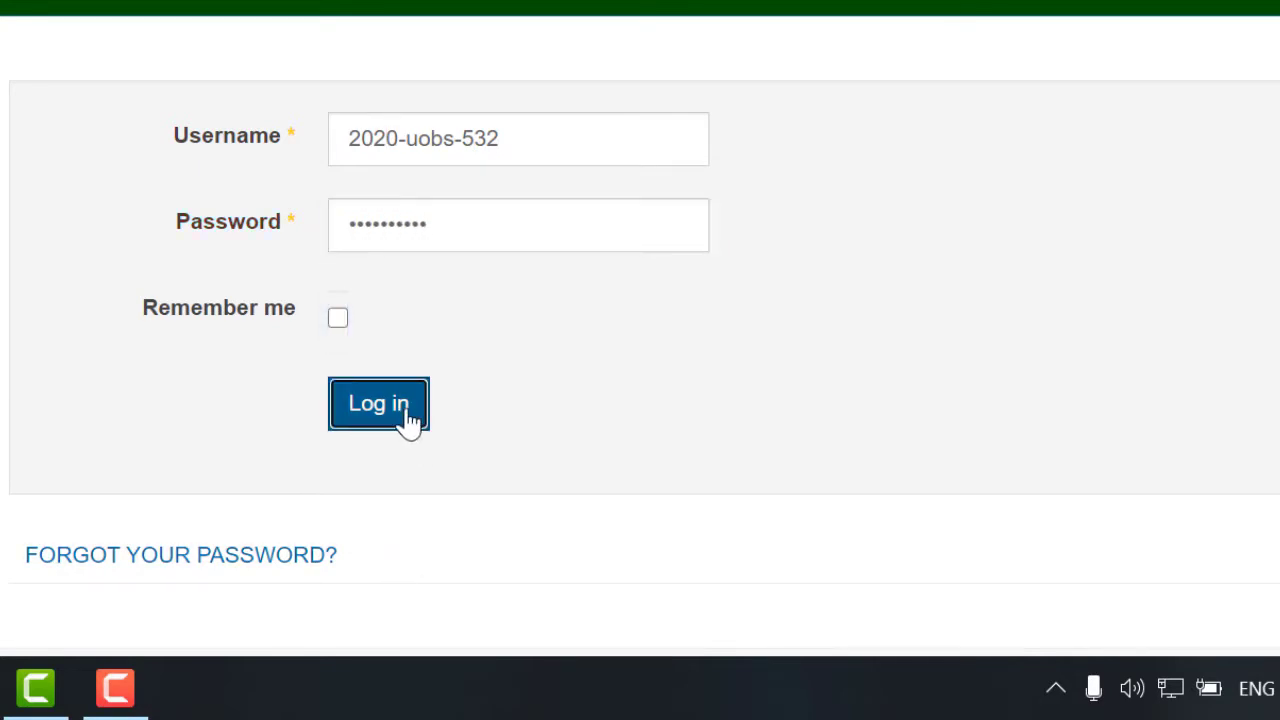
{"action": "left_click", "coordinate": [403, 412]}
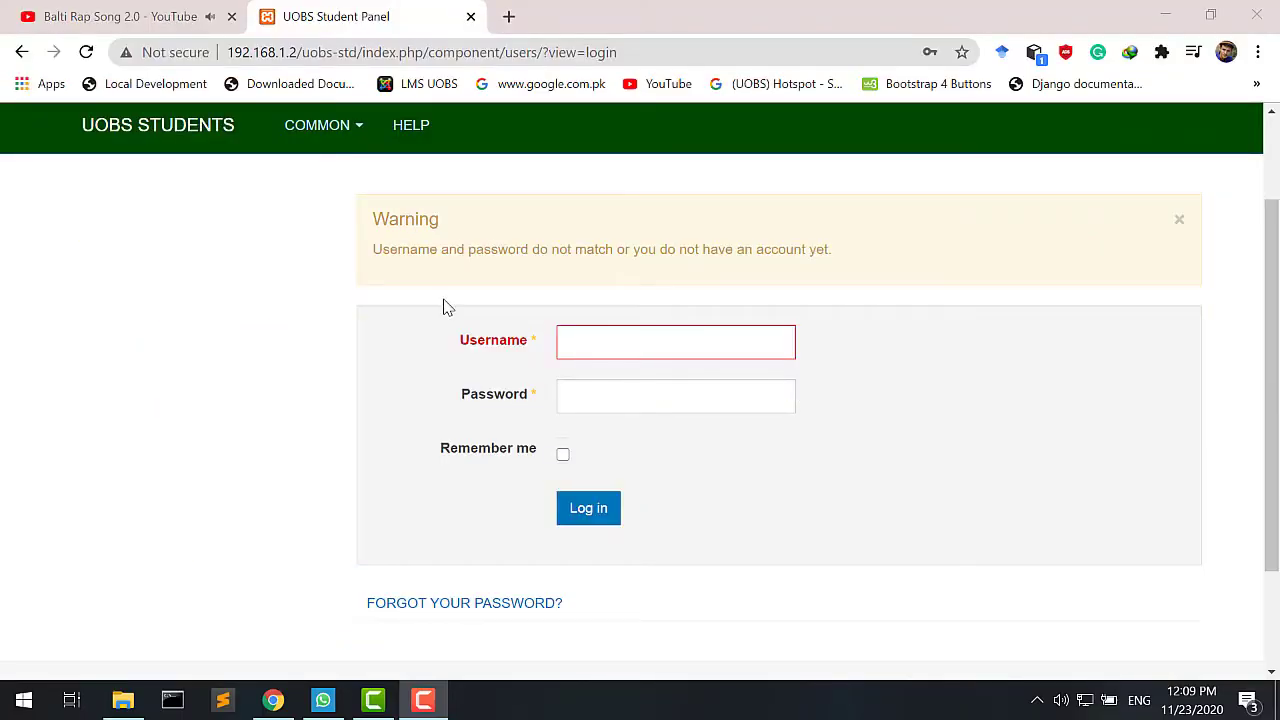
{"action": "scroll", "coordinate": [445, 307], "scroll_direction": "down", "scroll_amount": 2}
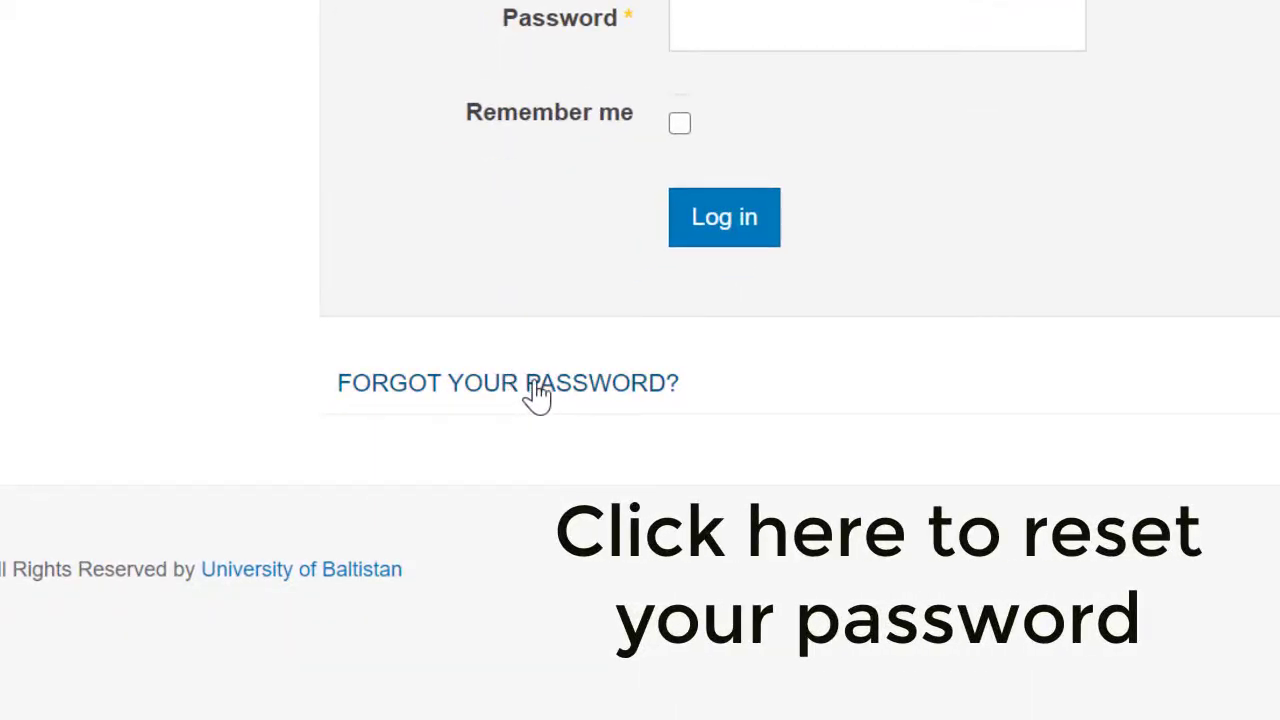
Submit the Send password form with the student's registration number and e-mail, then highlight the confirmation.
{"action": "left_click", "coordinate": [537, 388]}
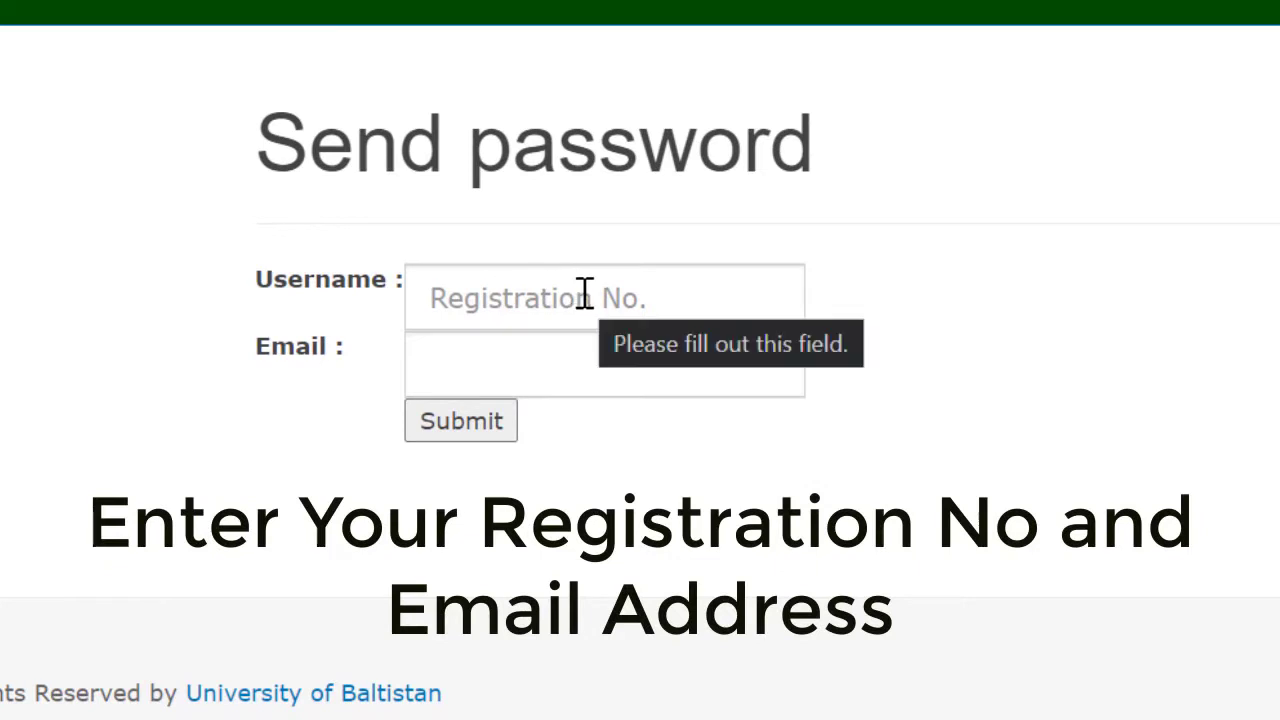
{"action": "left_click", "coordinate": [663, 300]}
{"action": "type", "text": "2016-kiu"}
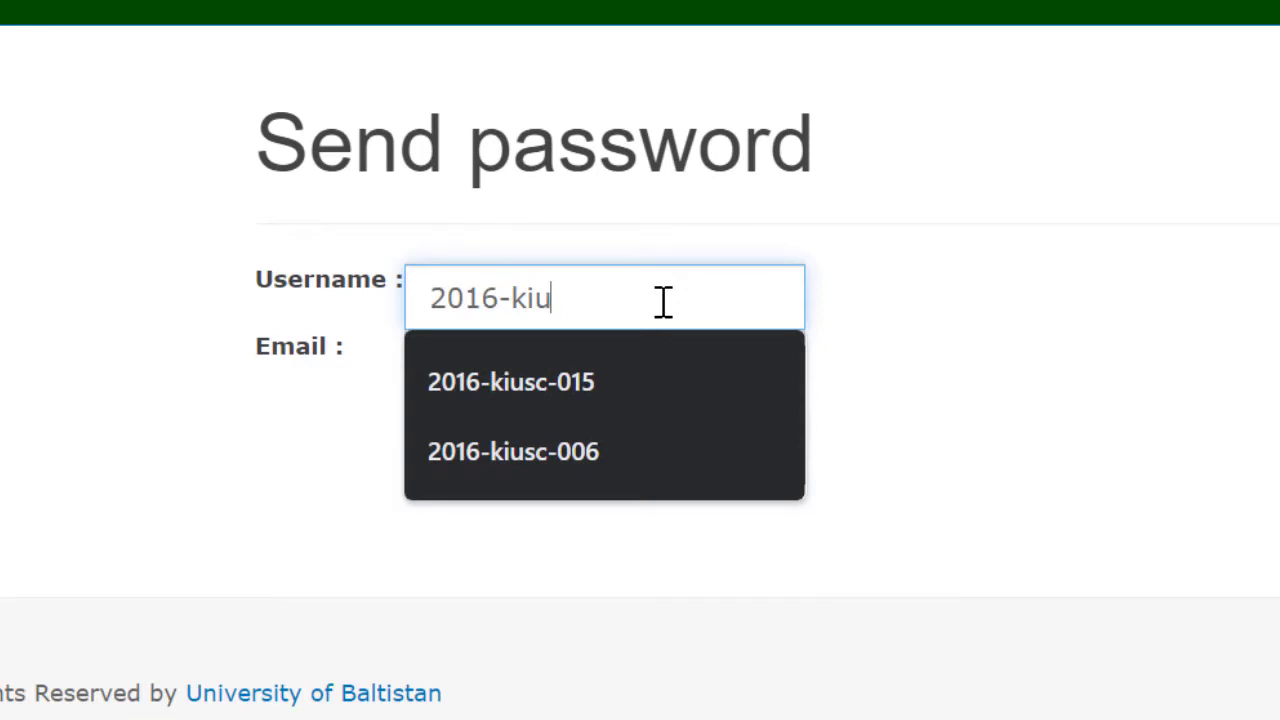
{"action": "type", "text": "sc-006"}
{"action": "key", "text": "Tab"}
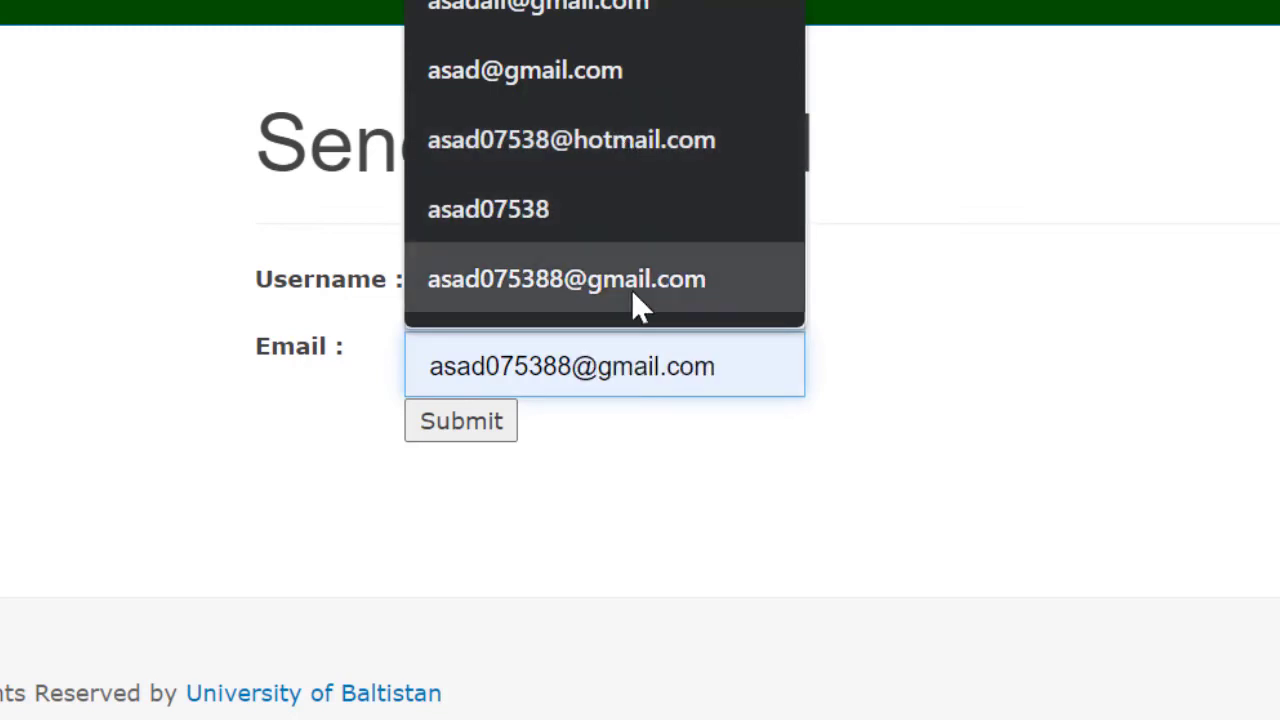
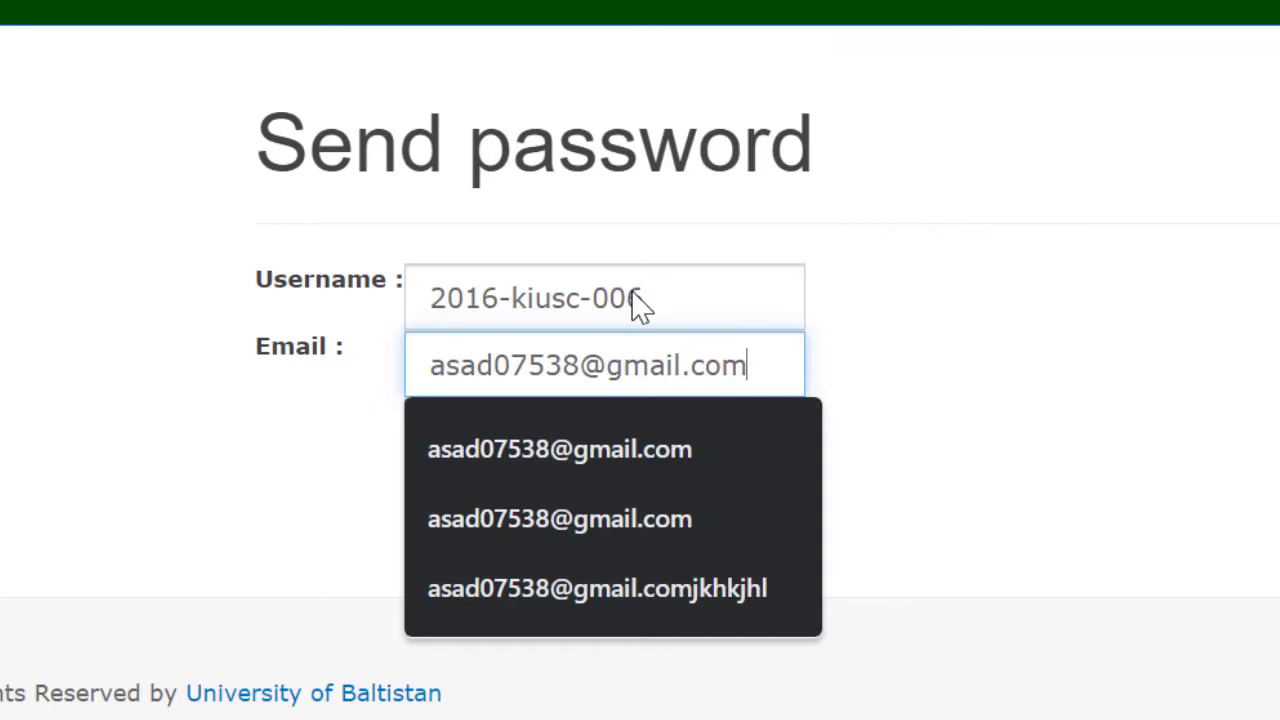
{"action": "key", "text": "Tab"}
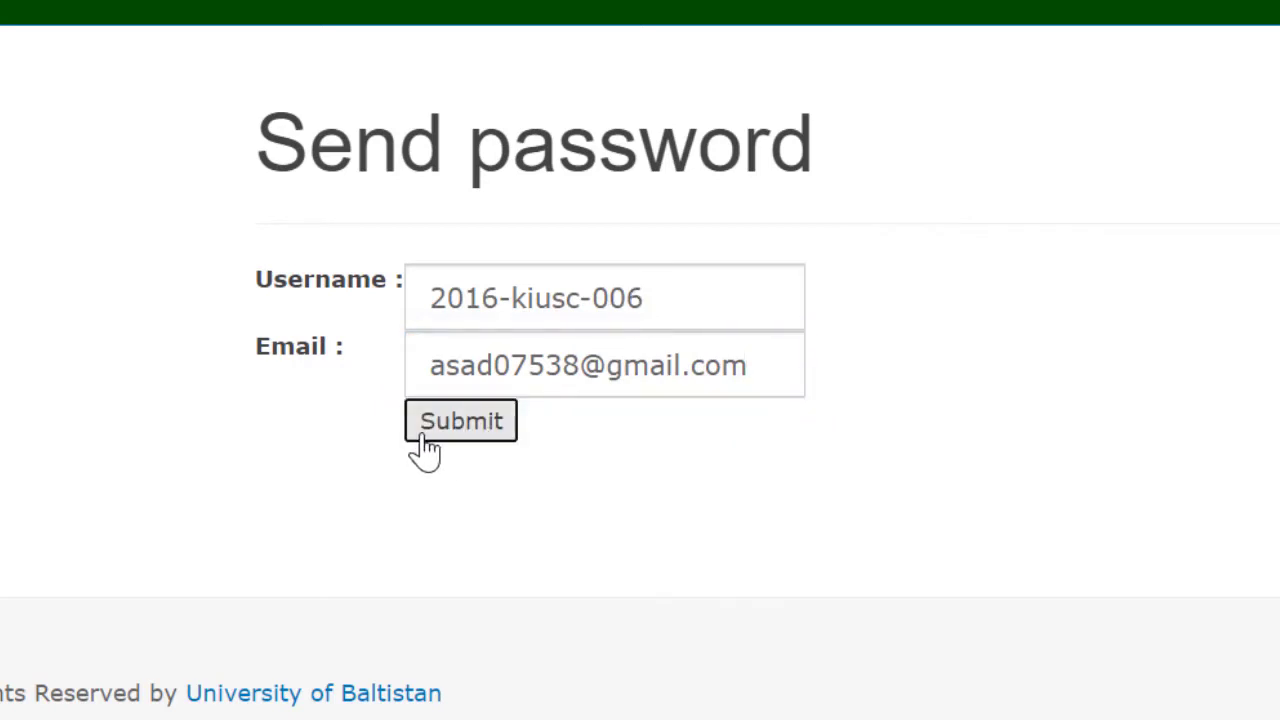
{"action": "left_click", "coordinate": [478, 440]}
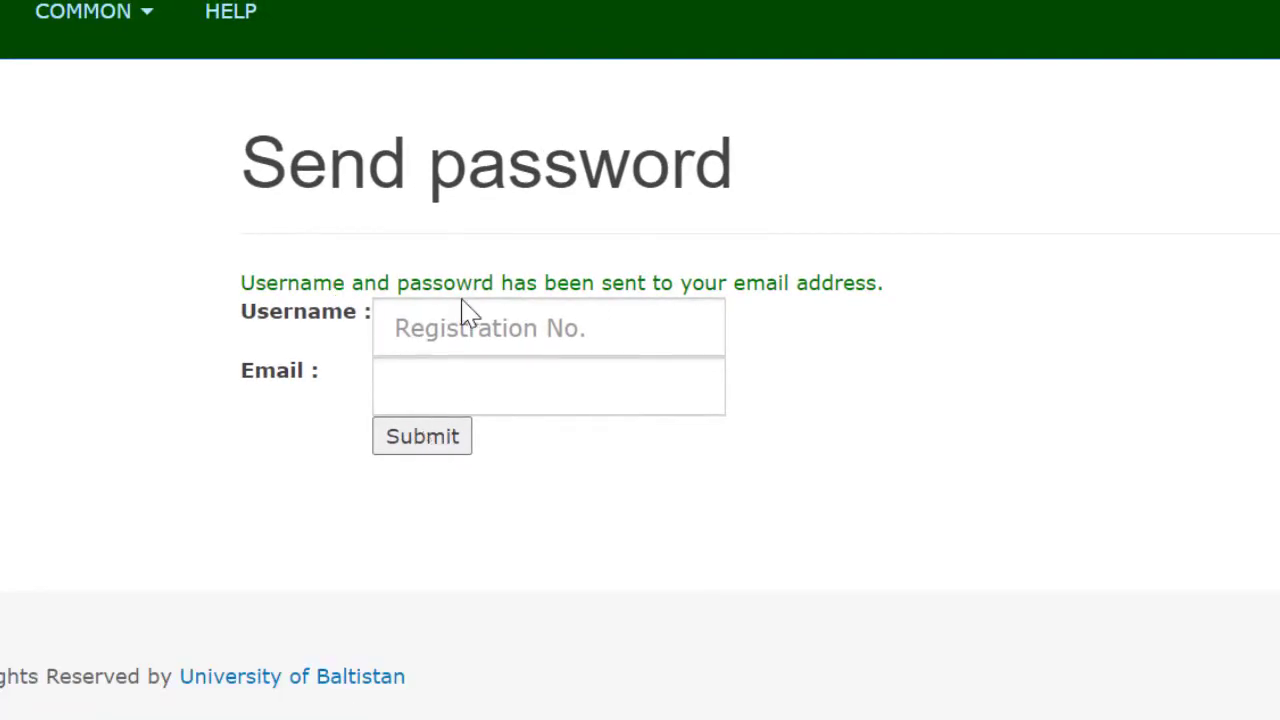
{"action": "left_click_drag", "start_coordinate": [903, 285], "coordinate": [313, 282]}
{"action": "left_click_drag", "start_coordinate": [254, 280], "coordinate": [243, 281]}
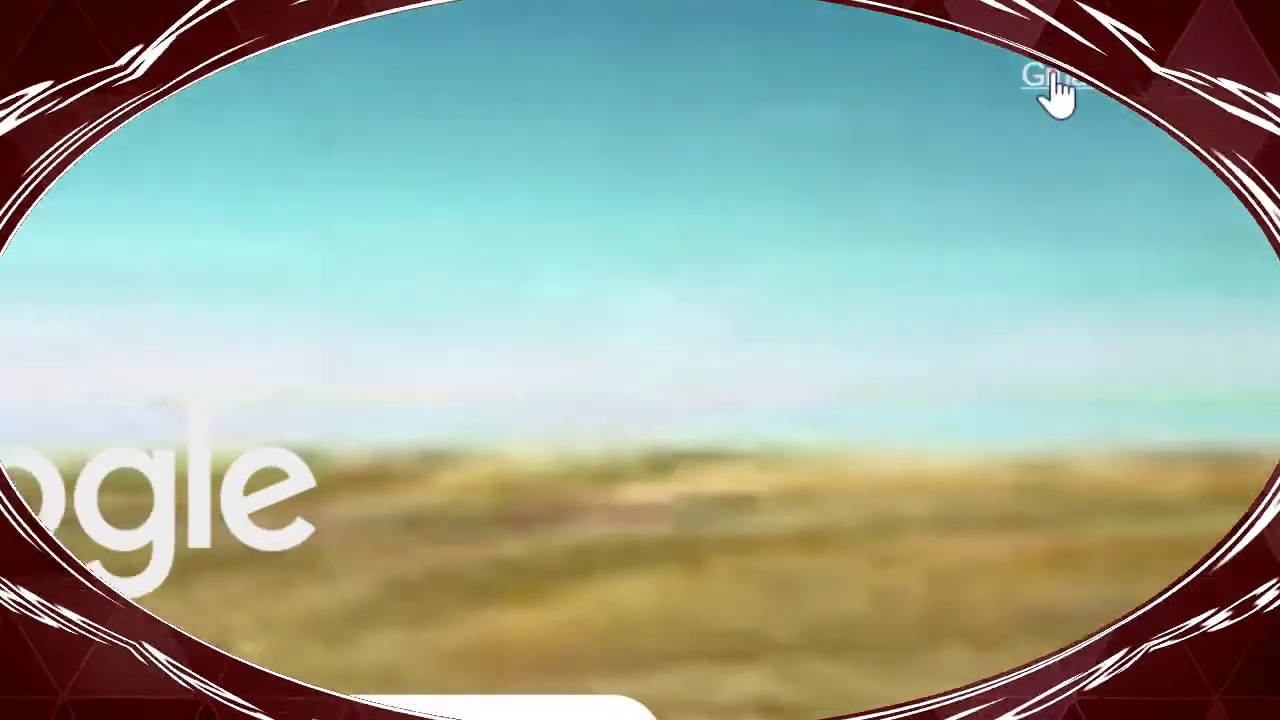
In Gmail, check the Spam folder, then open the UOBS Forgot Password email.
{"action": "left_click", "coordinate": [1060, 88]}
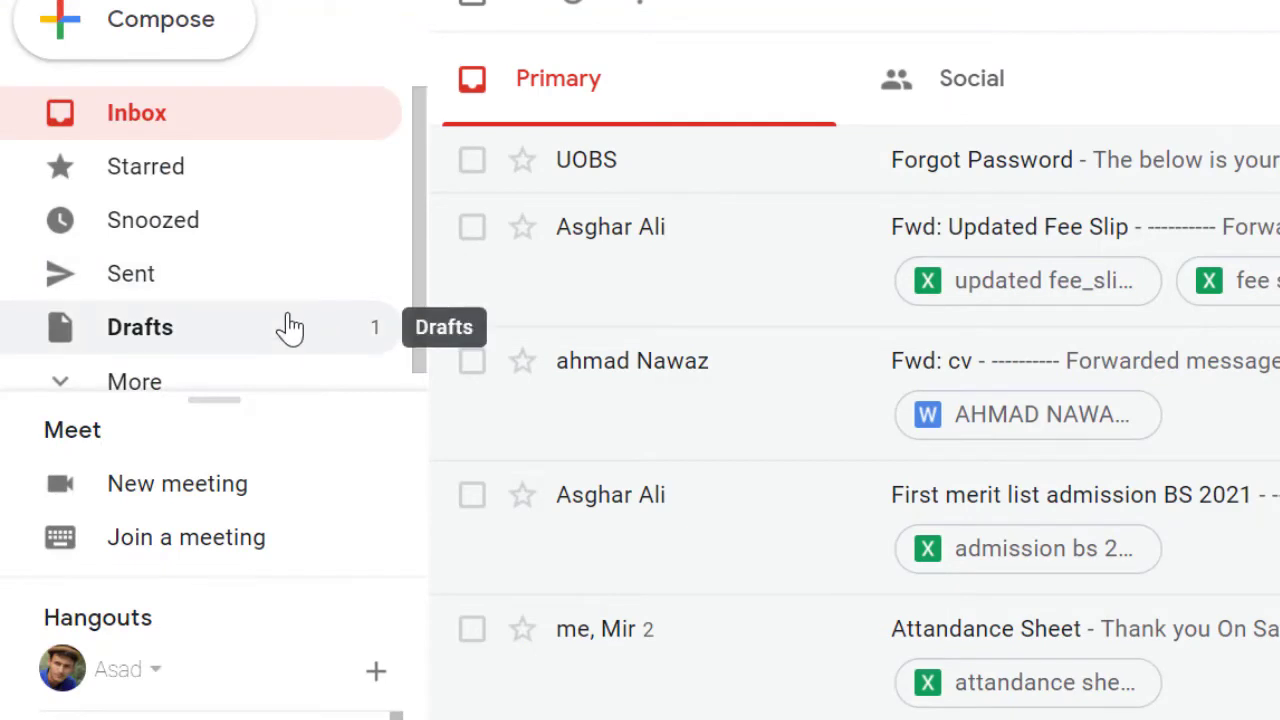
{"action": "scroll", "coordinate": [290, 328], "scroll_direction": "down", "scroll_amount": 1}
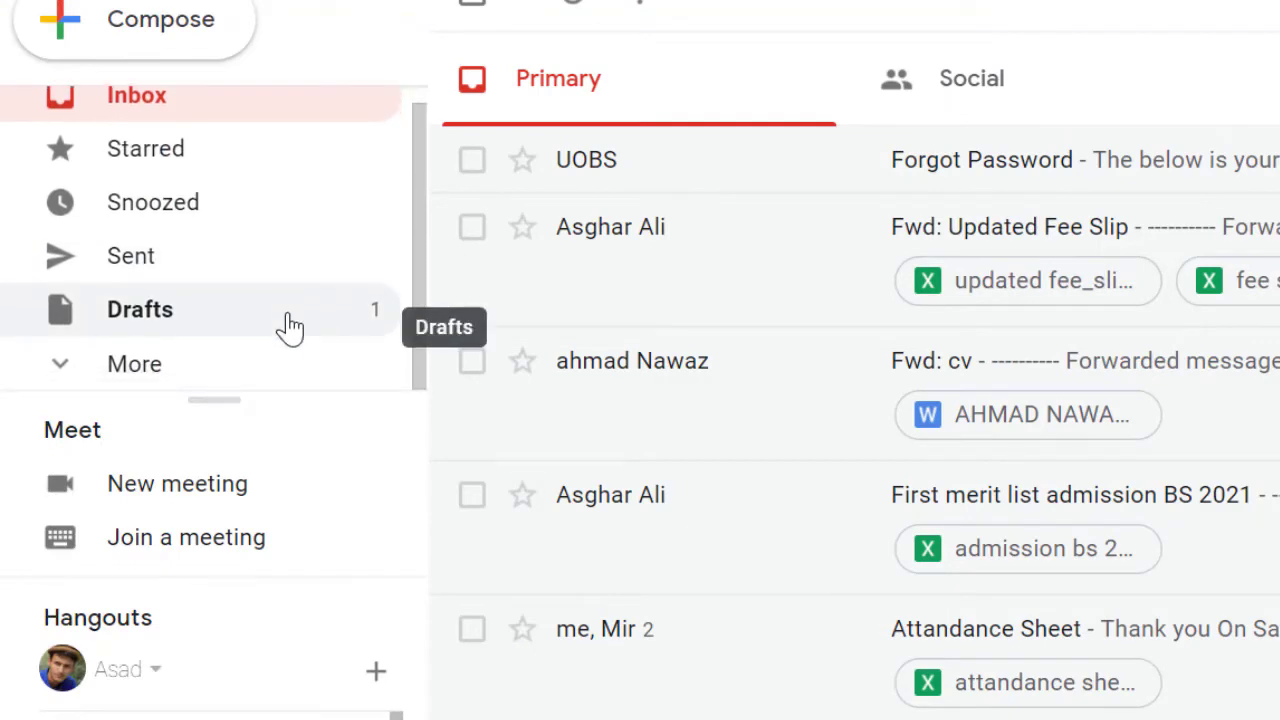
{"action": "left_click", "coordinate": [140, 364]}
{"action": "scroll", "coordinate": [165, 380], "scroll_direction": "down", "scroll_amount": 5}
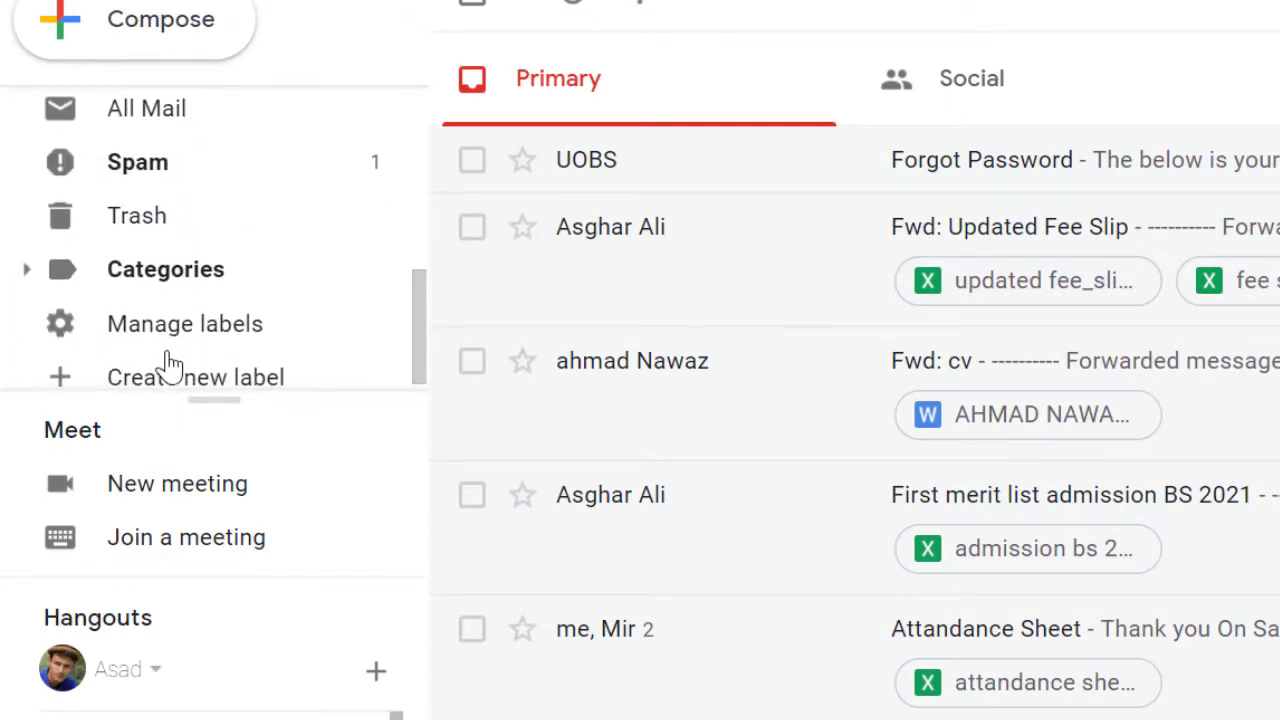
{"action": "left_click", "coordinate": [172, 180]}
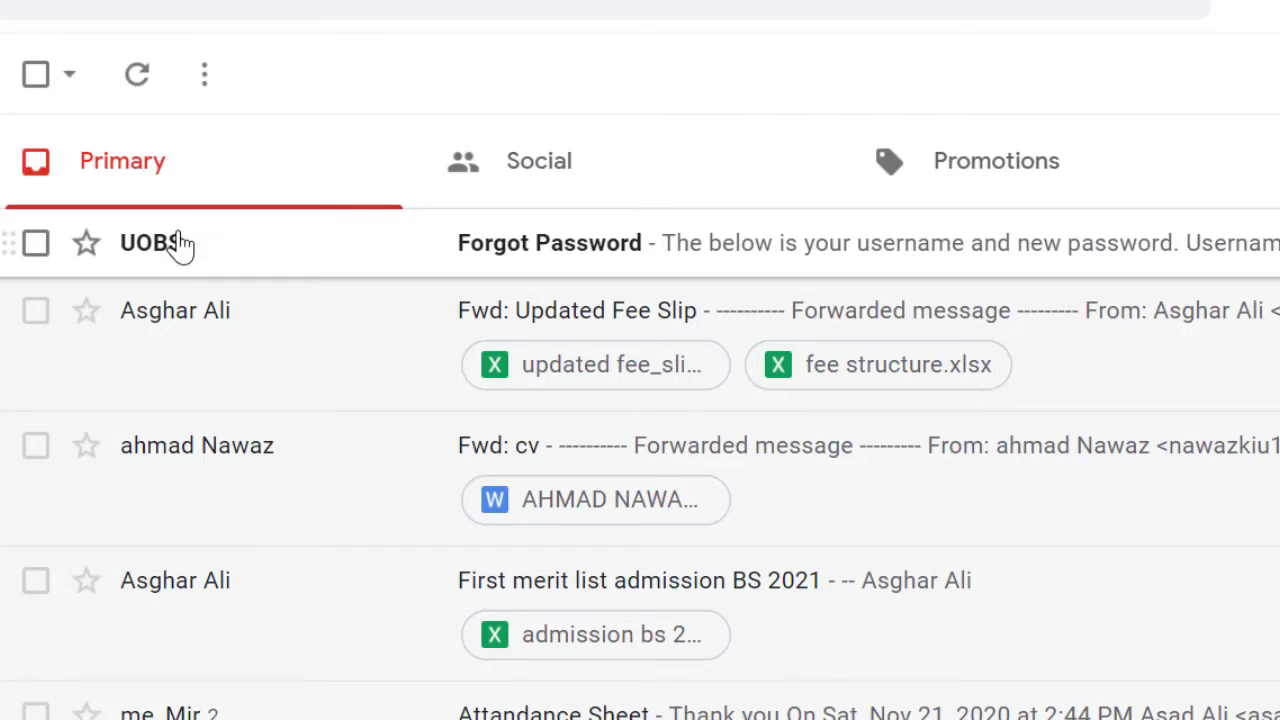
{"action": "left_click", "coordinate": [180, 245]}
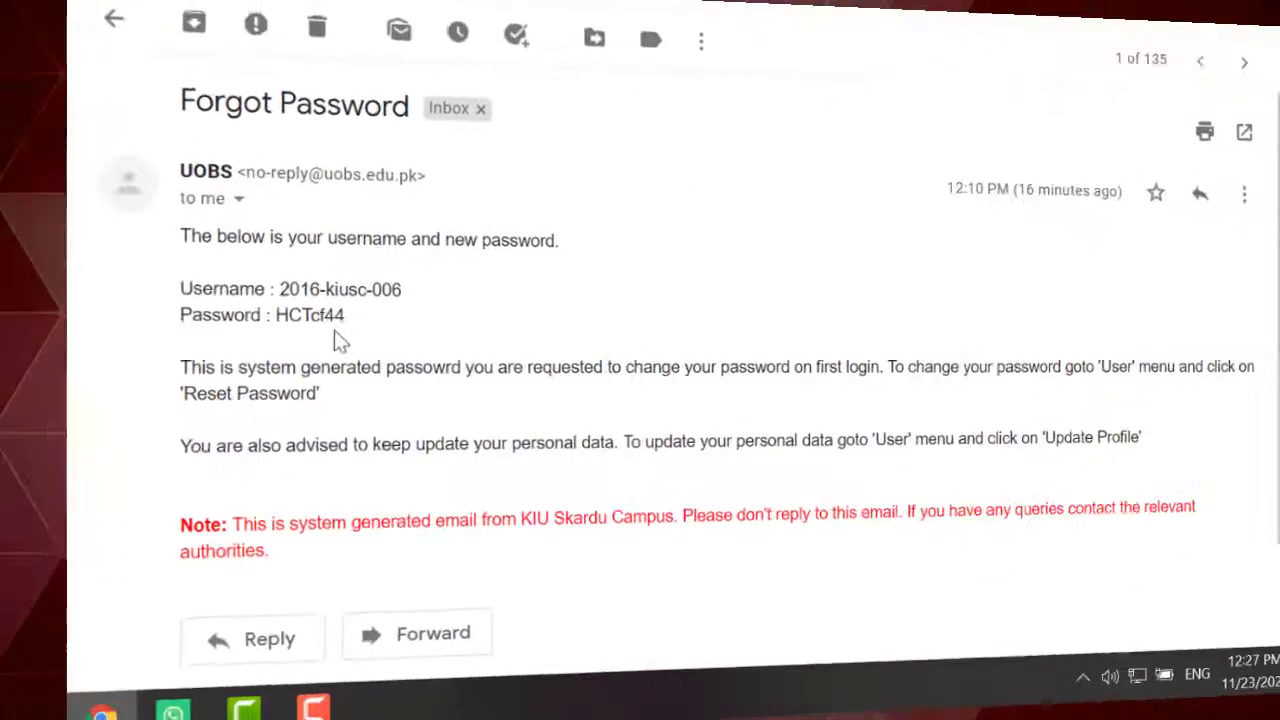
Log in with the student's registration number and the temporary password copied from the email.
{"action": "right_click", "coordinate": [217, 317]}
{"action": "left_click", "coordinate": [282, 337]}
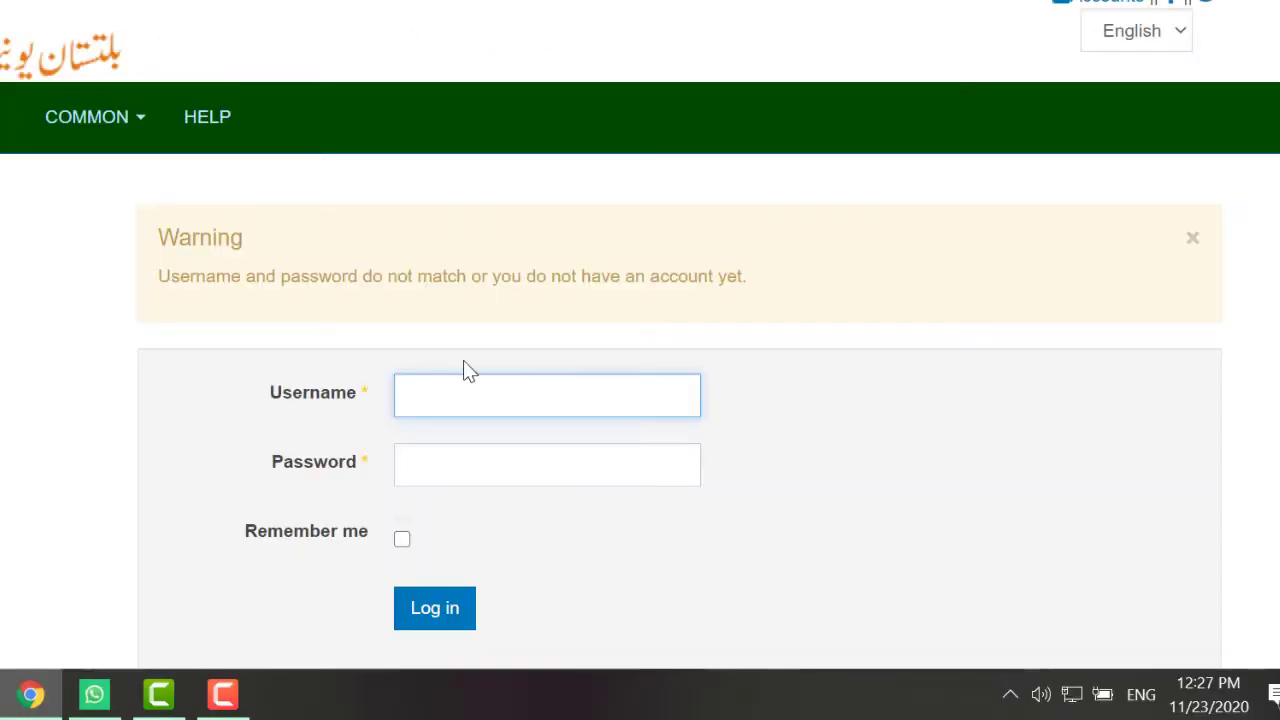
{"action": "type", "text": "2016"}
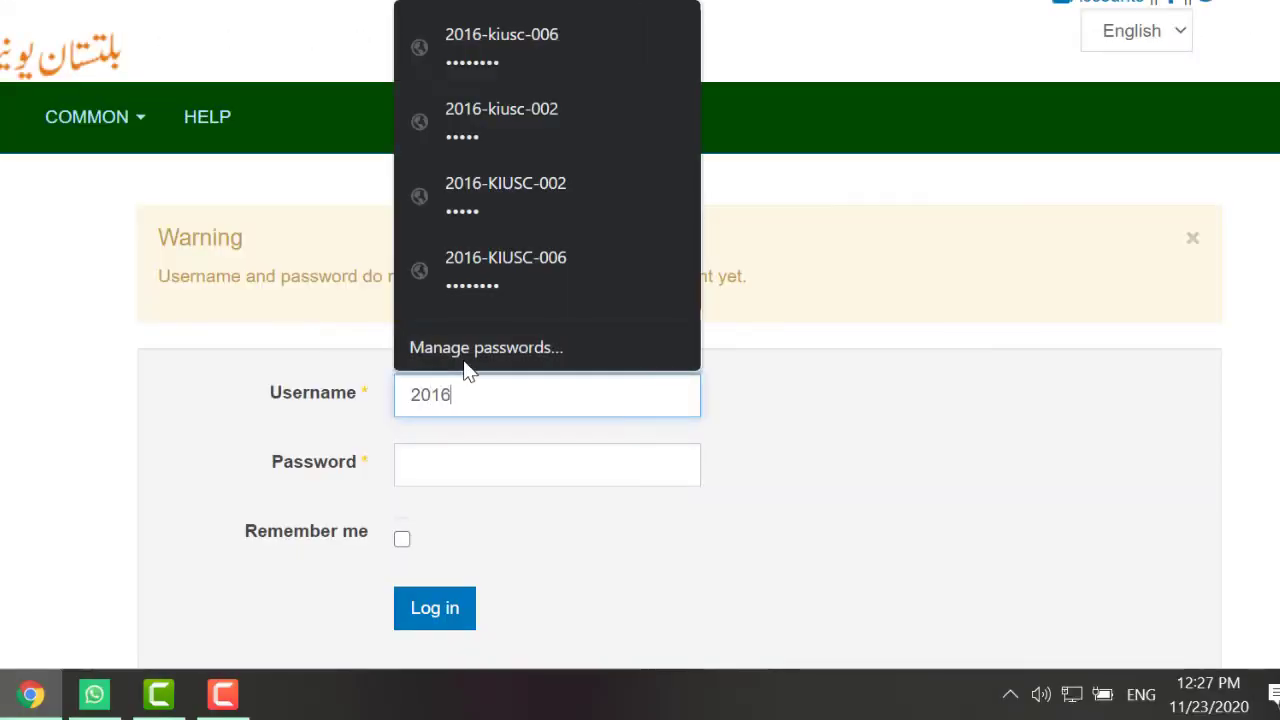
{"action": "type", "text": "-kiusc-008"}
{"action": "key", "text": "Tab"}
{"action": "right_click", "coordinate": [467, 496]}
{"action": "left_click", "coordinate": [443, 486]}
{"action": "right_click", "coordinate": [443, 486]}
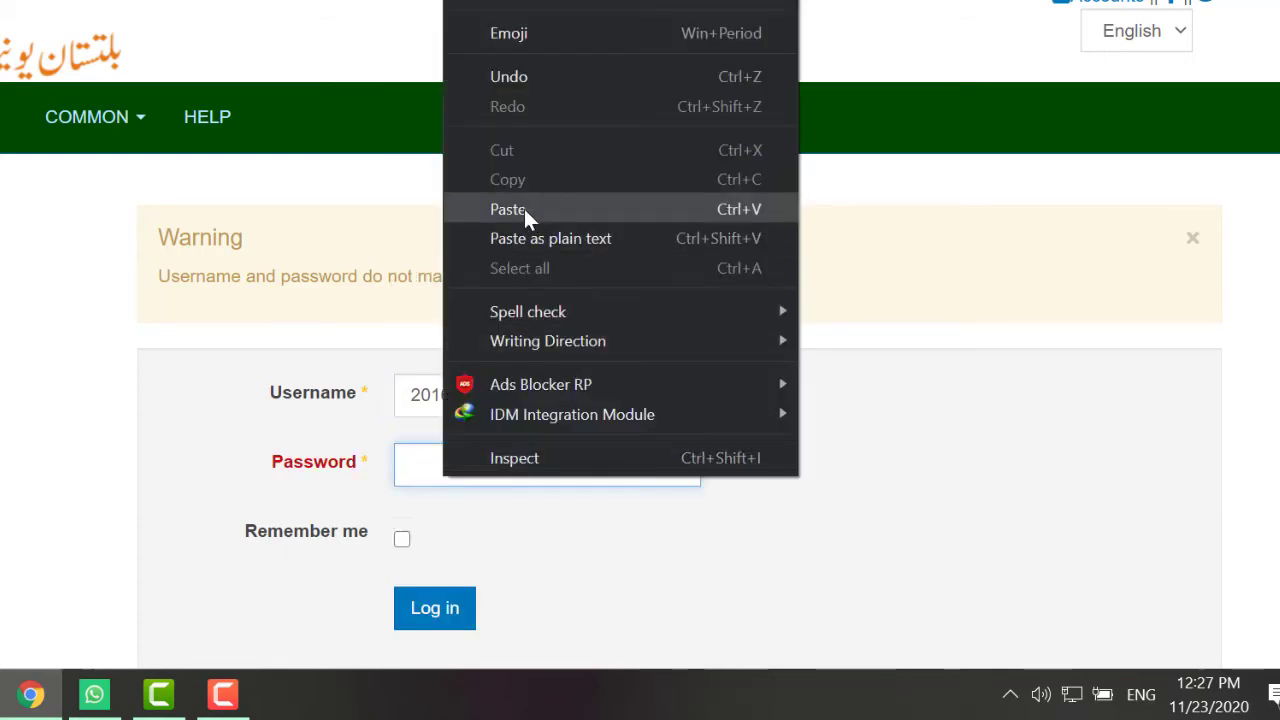
{"action": "left_click", "coordinate": [524, 210]}
{"action": "left_click", "coordinate": [427, 624]}
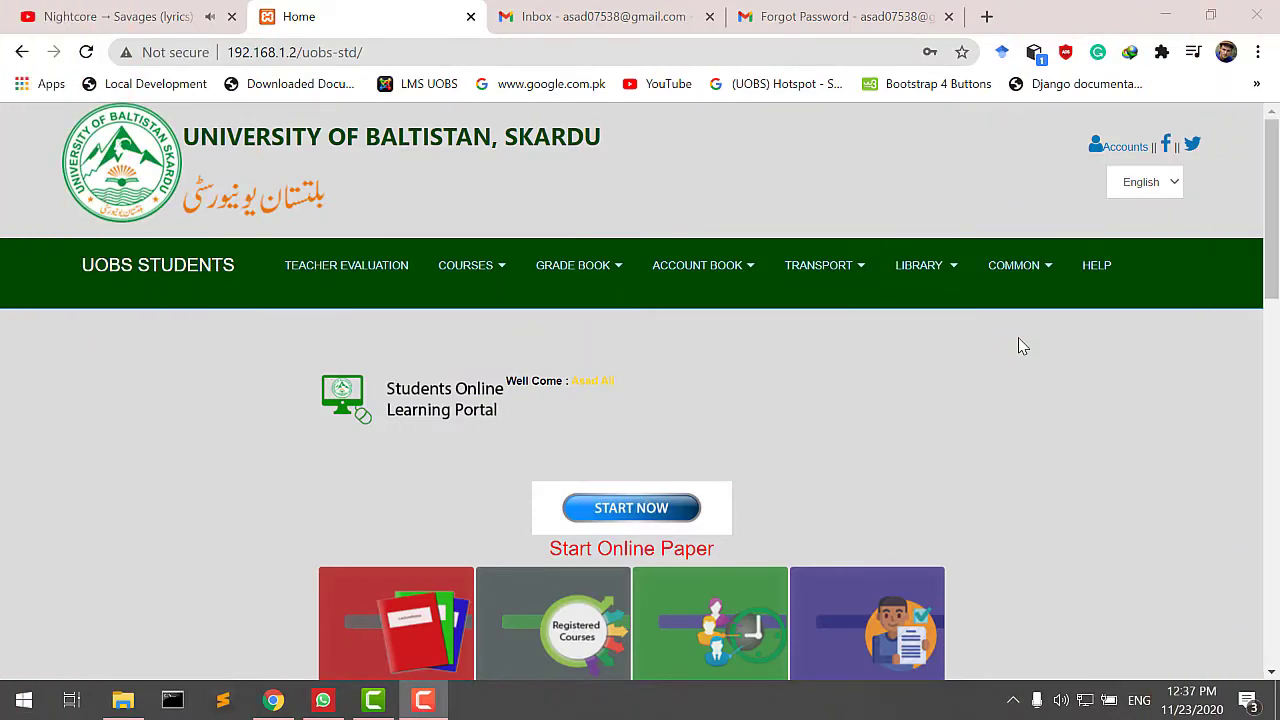
Submit a new password under COMMON > Change Password and highlight the success message.
{"action": "left_click", "coordinate": [1005, 260]}
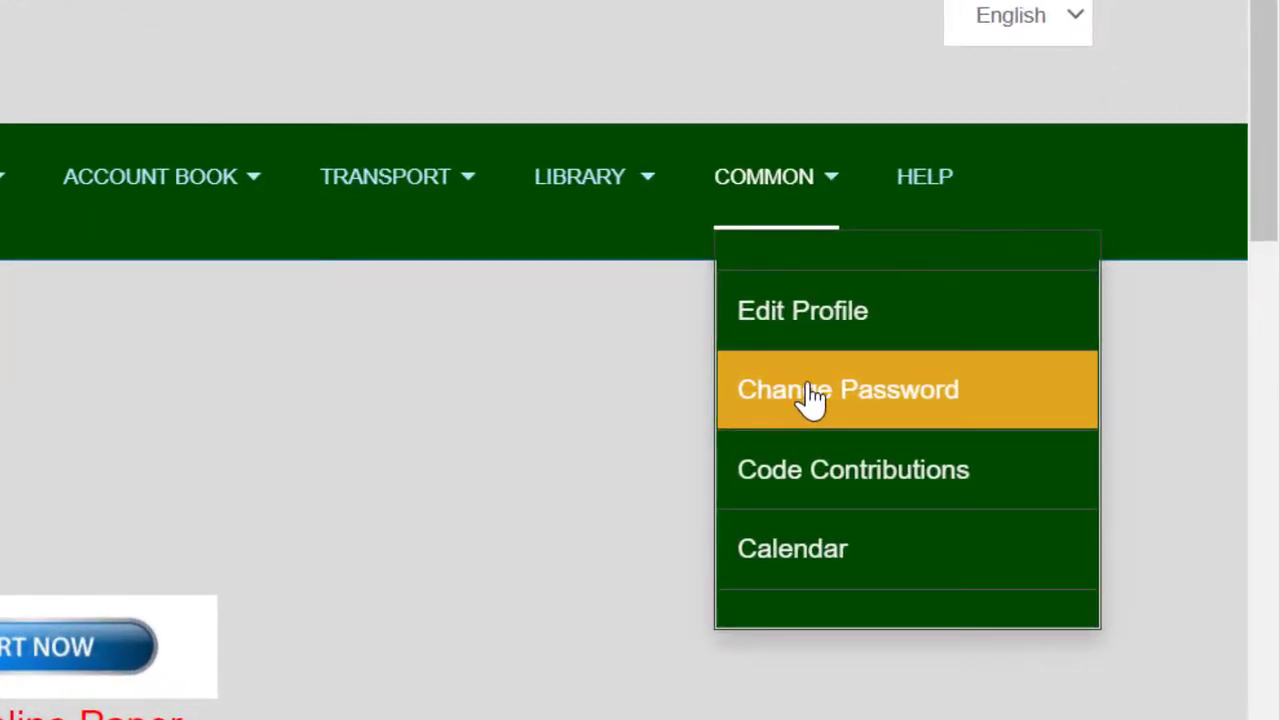
{"action": "left_click", "coordinate": [812, 397]}
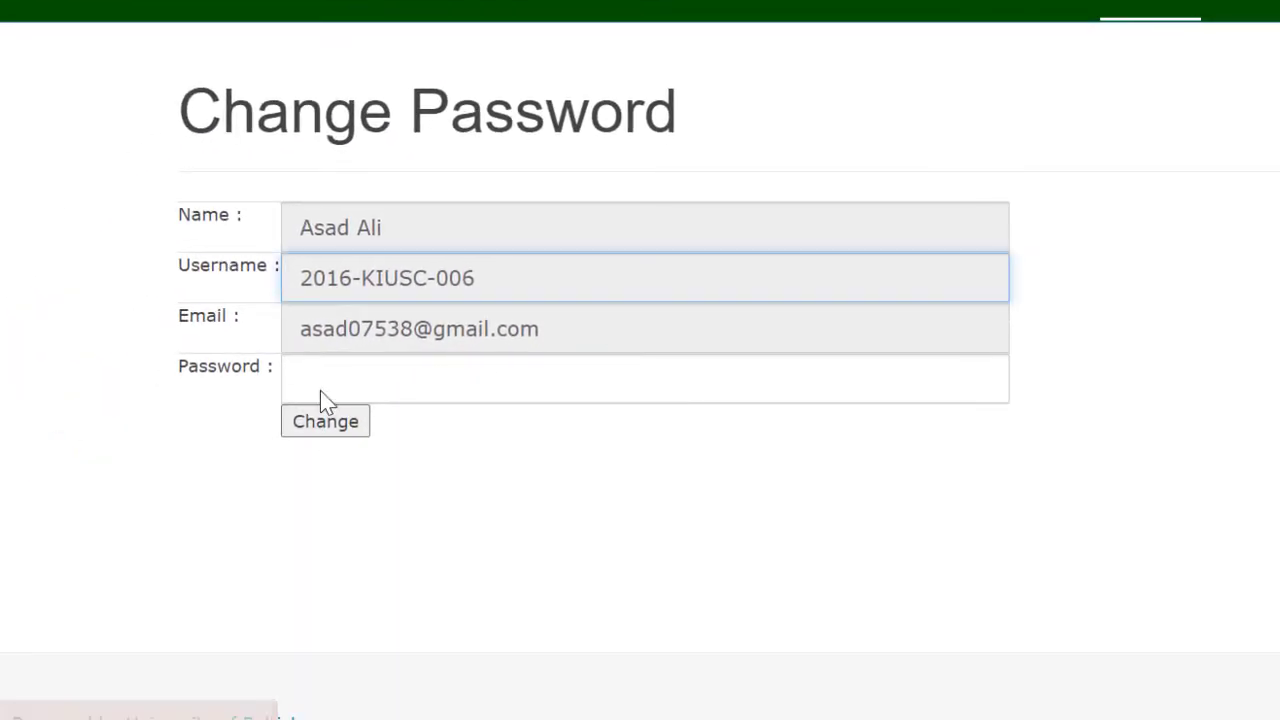
{"action": "left_click", "coordinate": [320, 390]}
{"action": "type", "text": "a"}
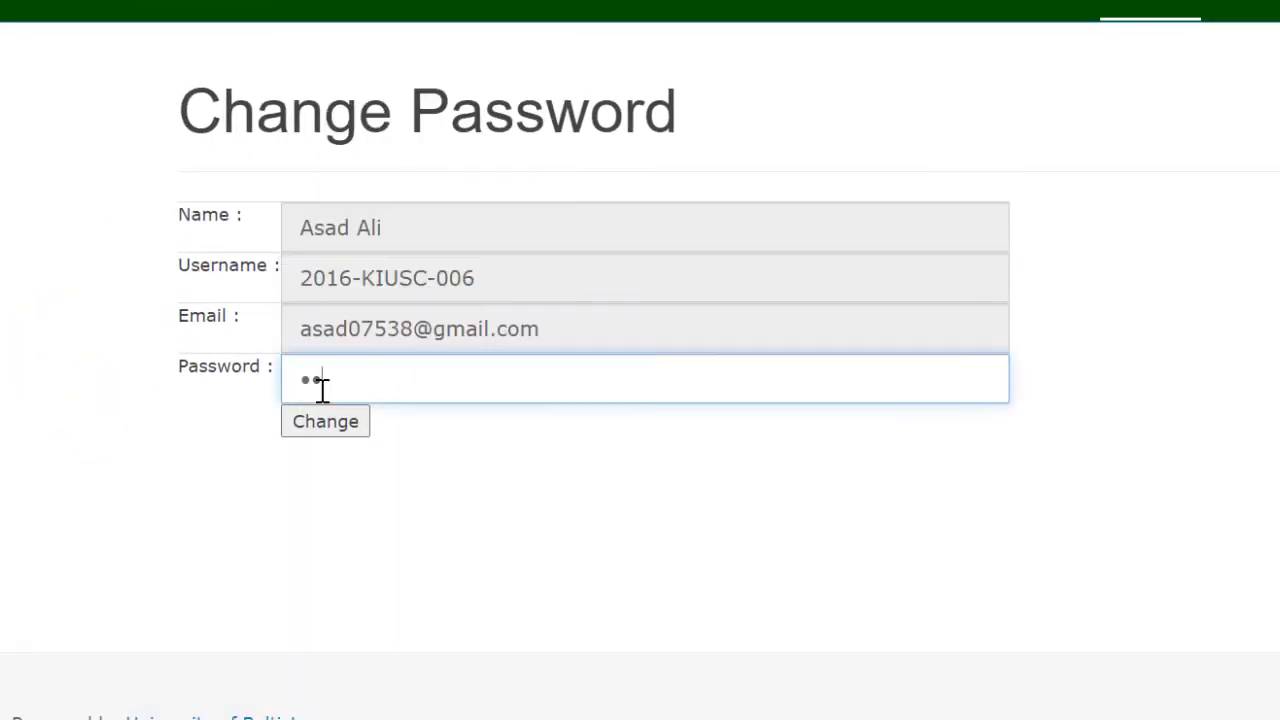
{"action": "type", "text": "•••"}
{"action": "left_click", "coordinate": [310, 443]}
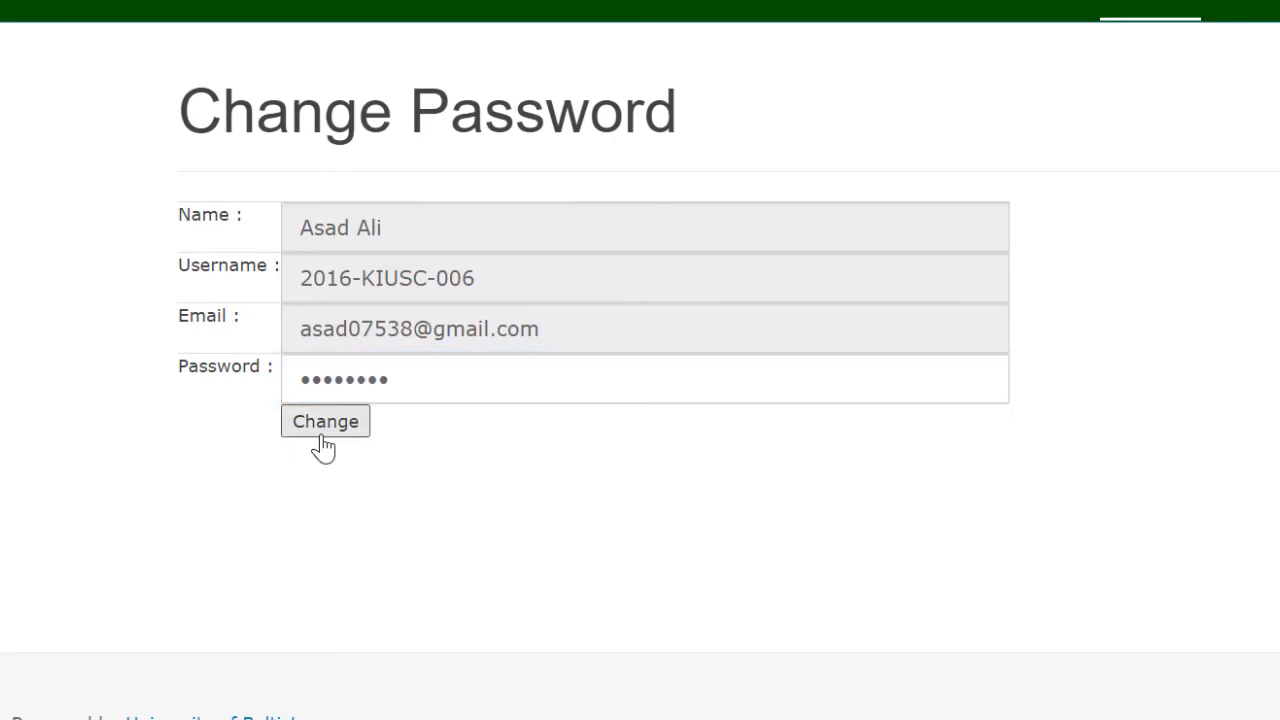
{"action": "left_click", "coordinate": [321, 440]}
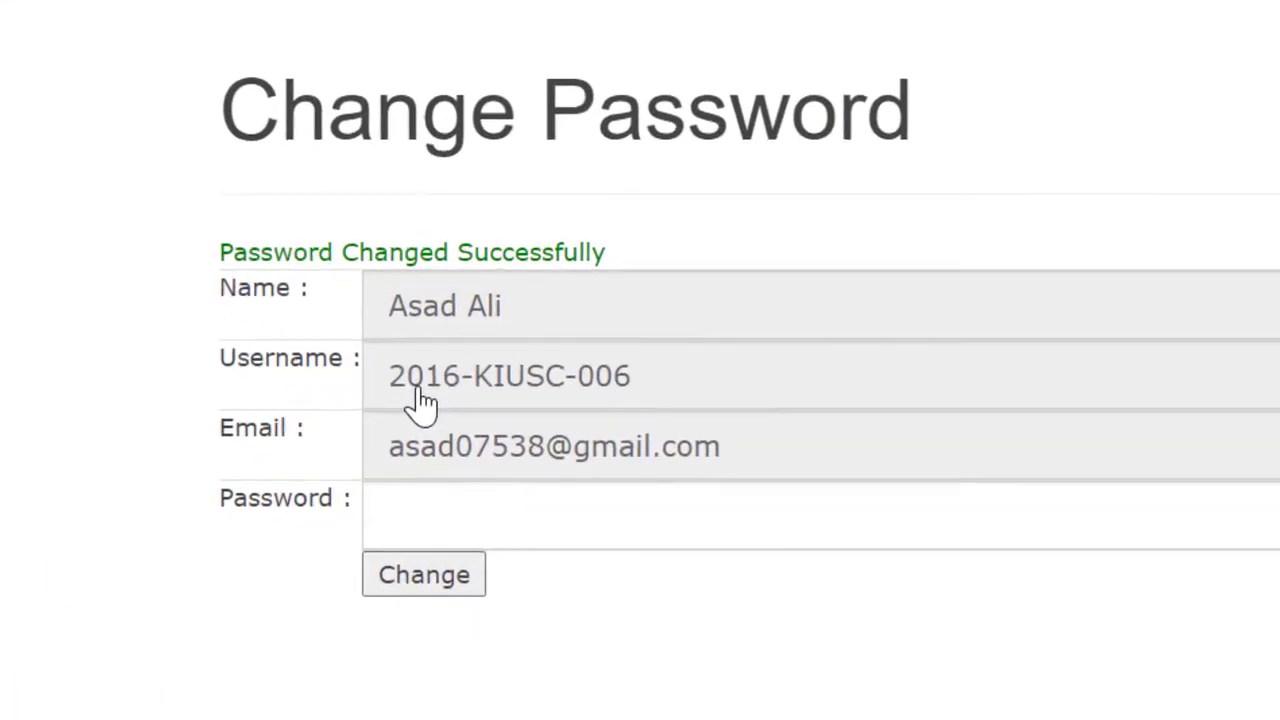
{"action": "left_click_drag", "start_coordinate": [310, 368], "coordinate": [472, 365]}
{"action": "left_click_drag", "start_coordinate": [460, 245], "coordinate": [640, 263]}
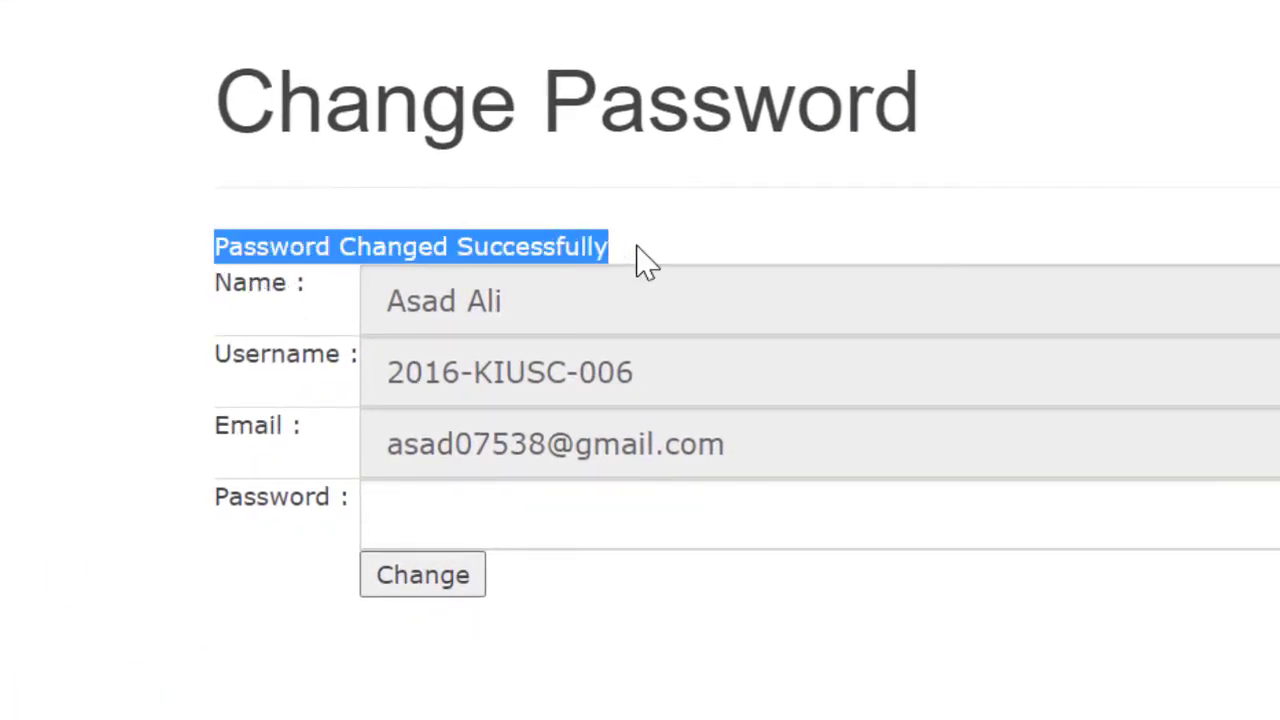